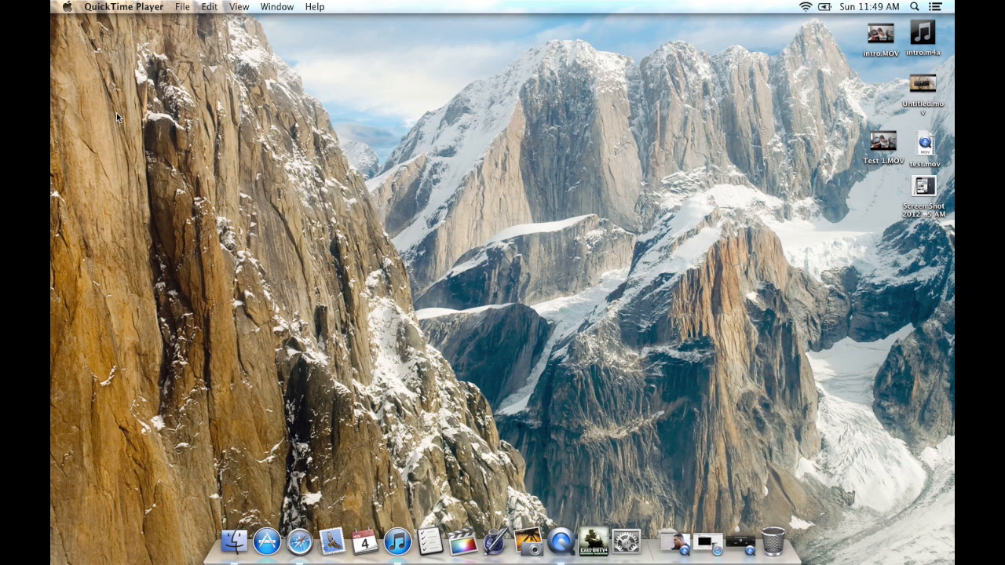
Step: Open Final Cut Pro and create a project from the Test 1 video, keeping the name New Project and the vids event
left_click(462, 541)
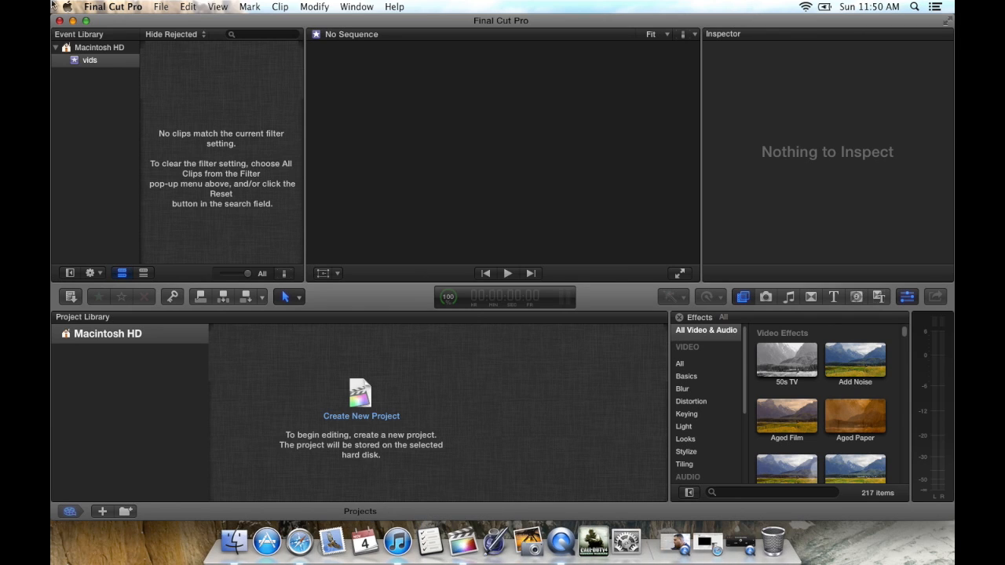
left_click(84, 22)
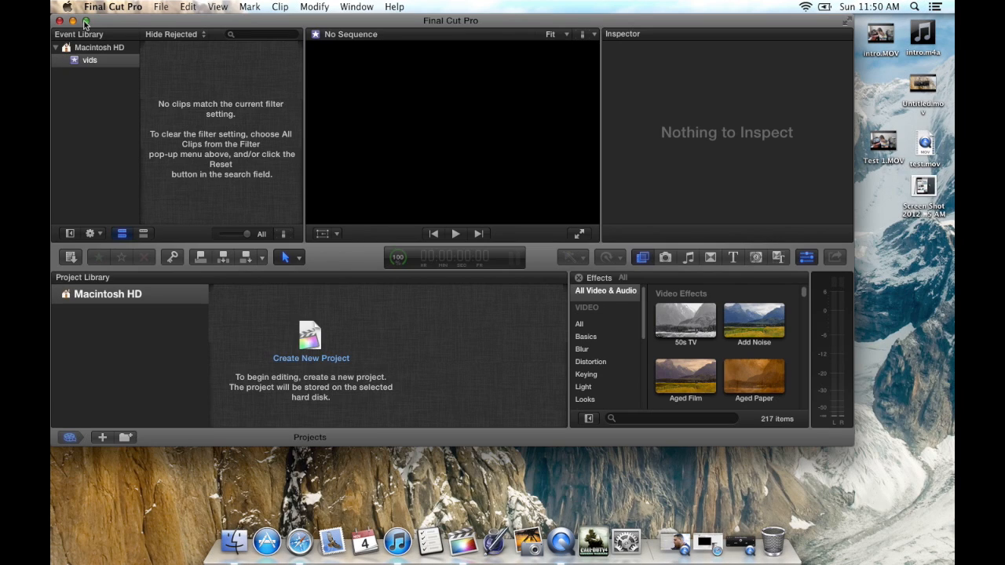
left_click_drag(882, 144, 310, 345)
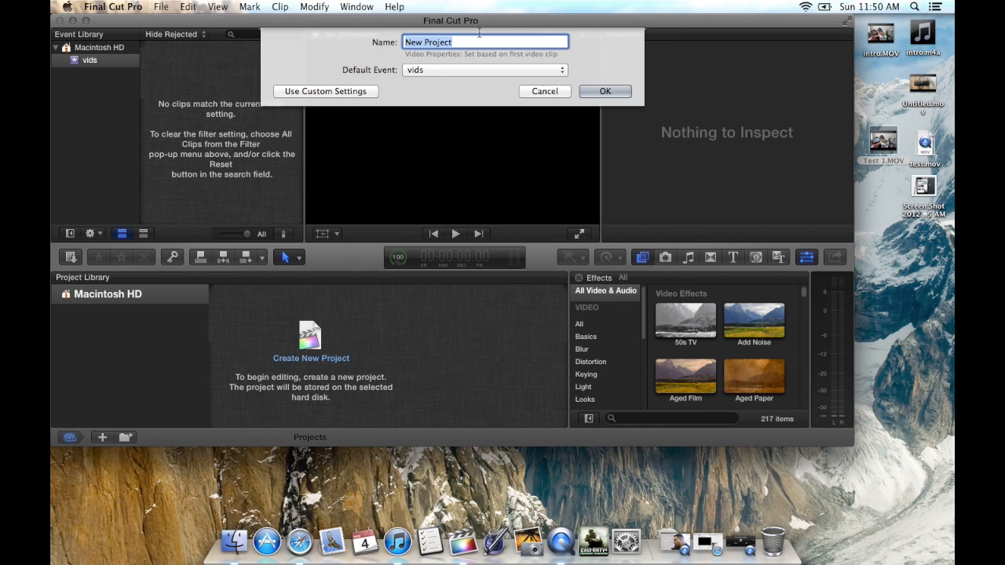
left_click(601, 92)
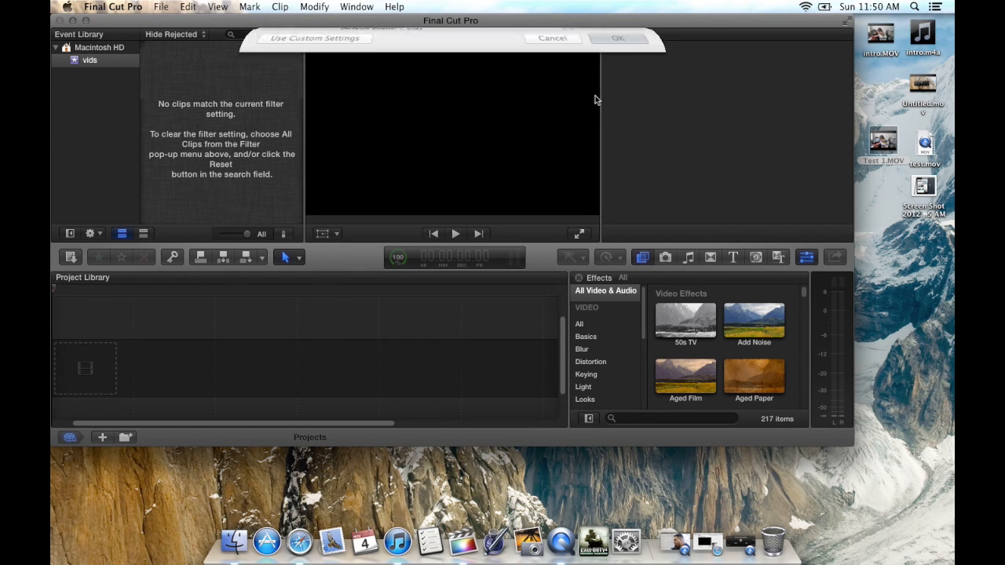
Step: Add the Test 1 video to the empty timeline and attach the test audio recording beneath it, with the window enlarged
left_click_drag(884, 144, 116, 351)
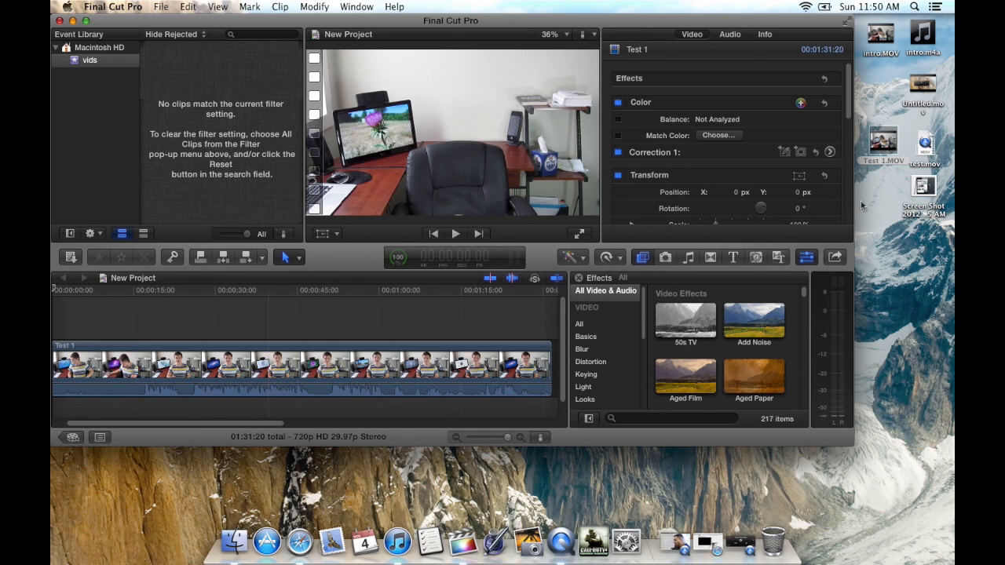
left_click_drag(931, 142, 122, 414)
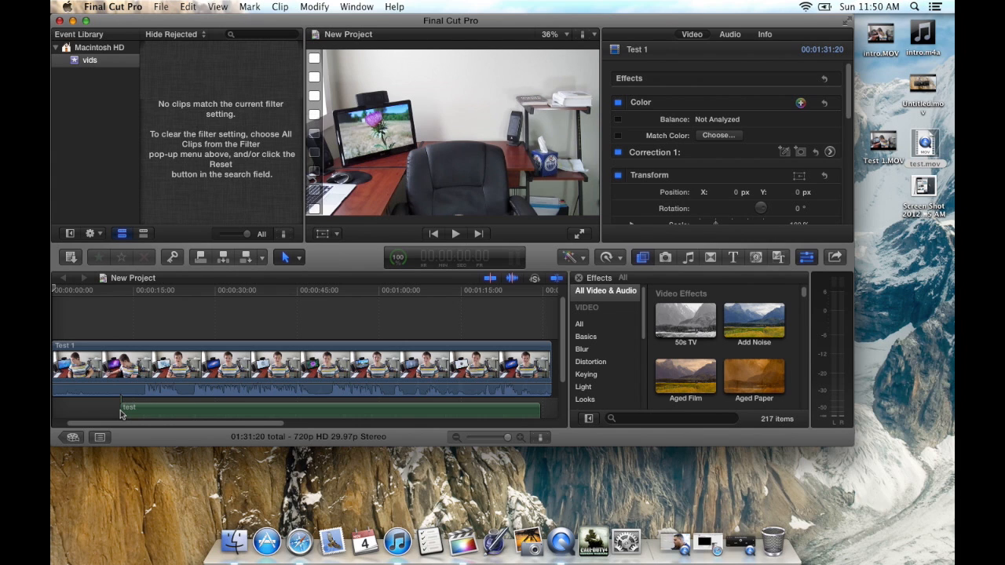
left_click(86, 21)
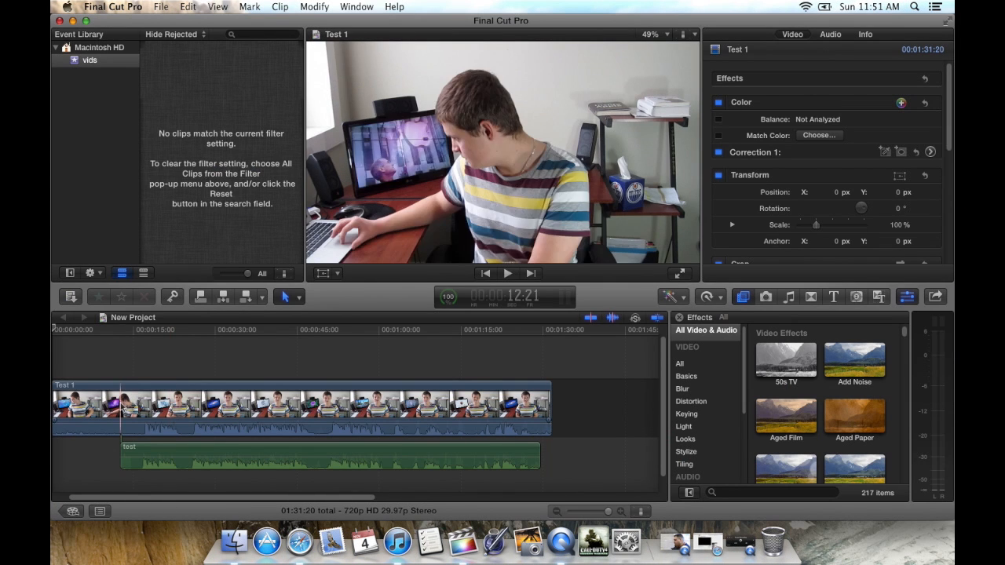
Step: Shift the test audio clip to match Test 1's waveform where speech starts near 17 seconds, and play back the sync
left_click(142, 332)
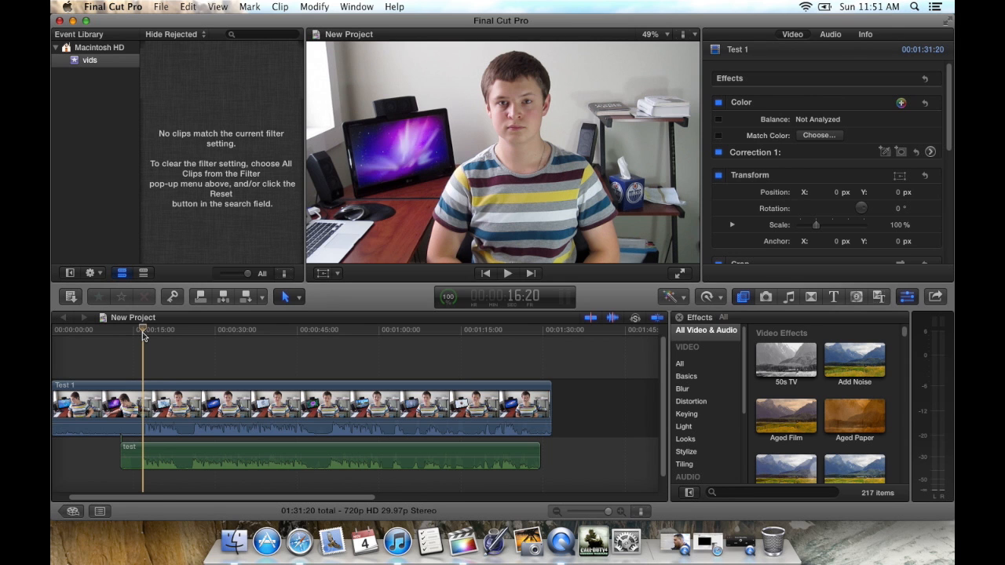
mouse_move(606, 513)
left_mouse_down()
mouse_move(597, 513)
mouse_move(605, 515)
left_mouse_up()
scroll(547, 437, "right", 10)
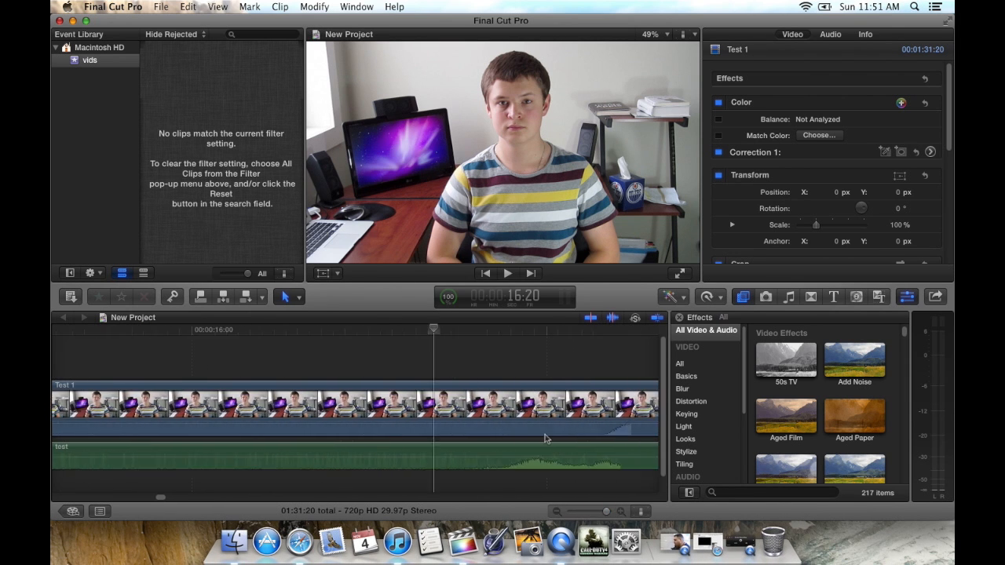
left_click(452, 330)
left_click_drag(343, 456, 441, 451)
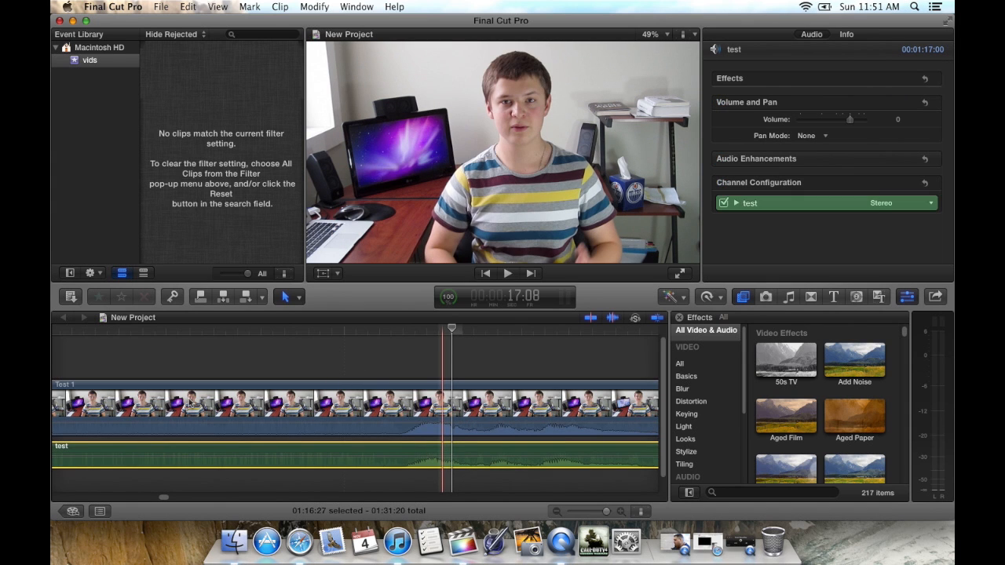
left_click(113, 330)
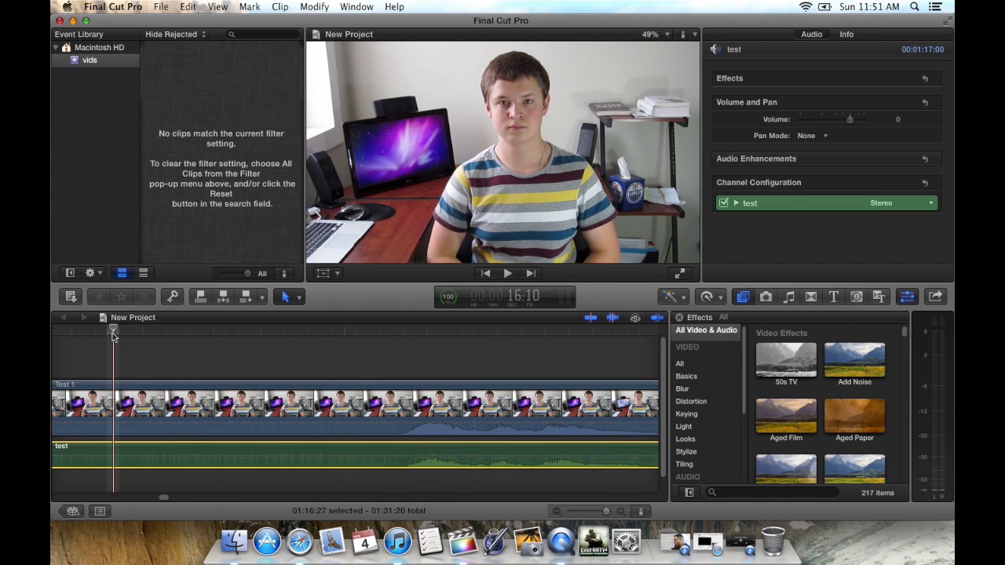
key("space")
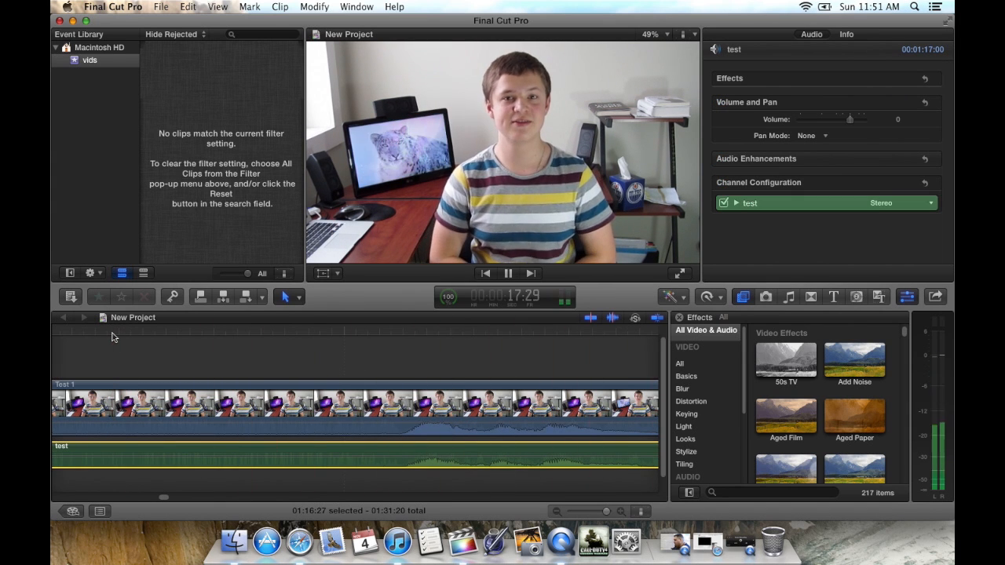
key("space")
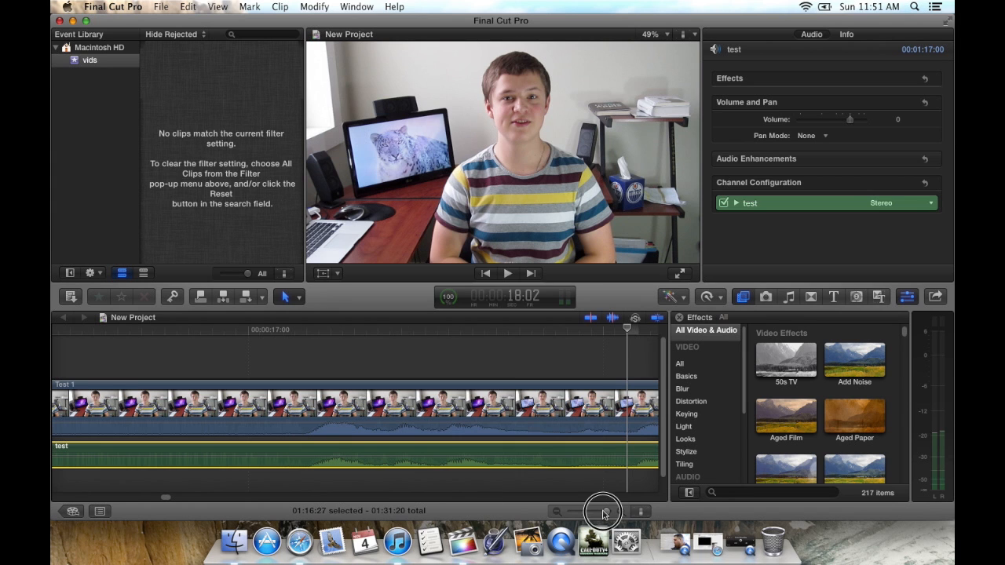
Step: Silence the camera audio of the Test 1 clip by lowering its volume line completely
left_click_drag(604, 513, 594, 512)
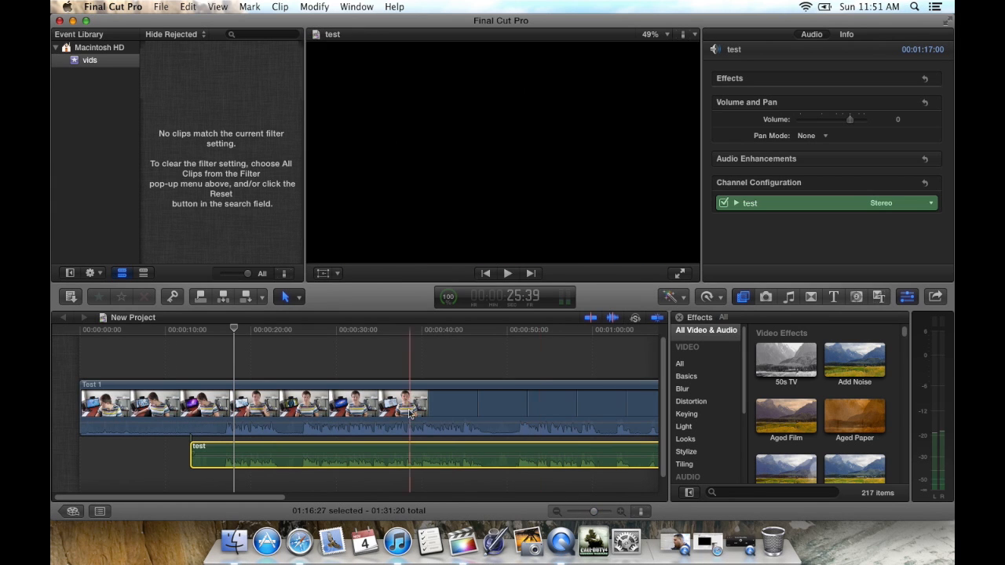
left_click_drag(401, 421, 404, 441)
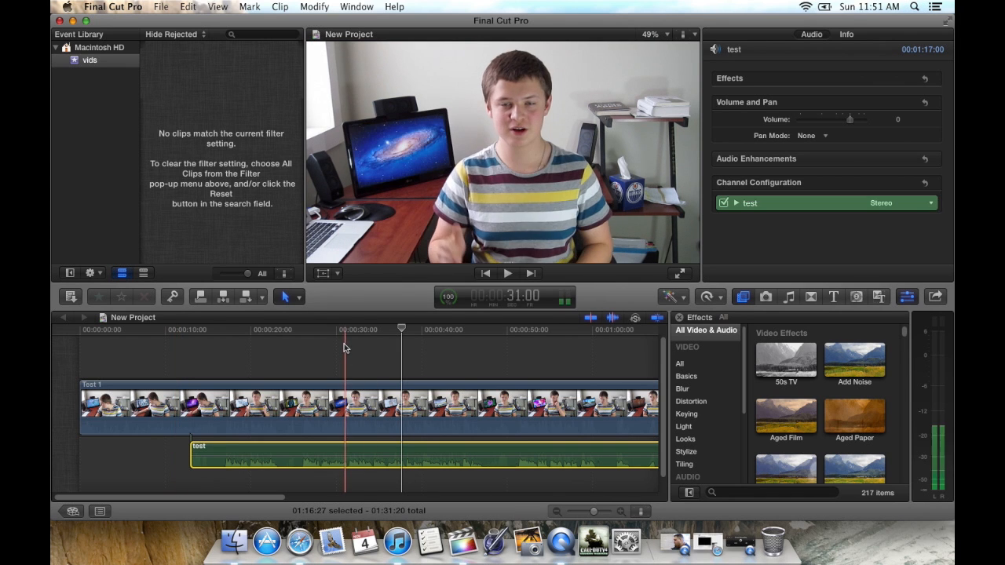
Step: Combine the Test 1 video and the test audio into a new compound clip with the default settings
left_click_drag(346, 346, 302, 458)
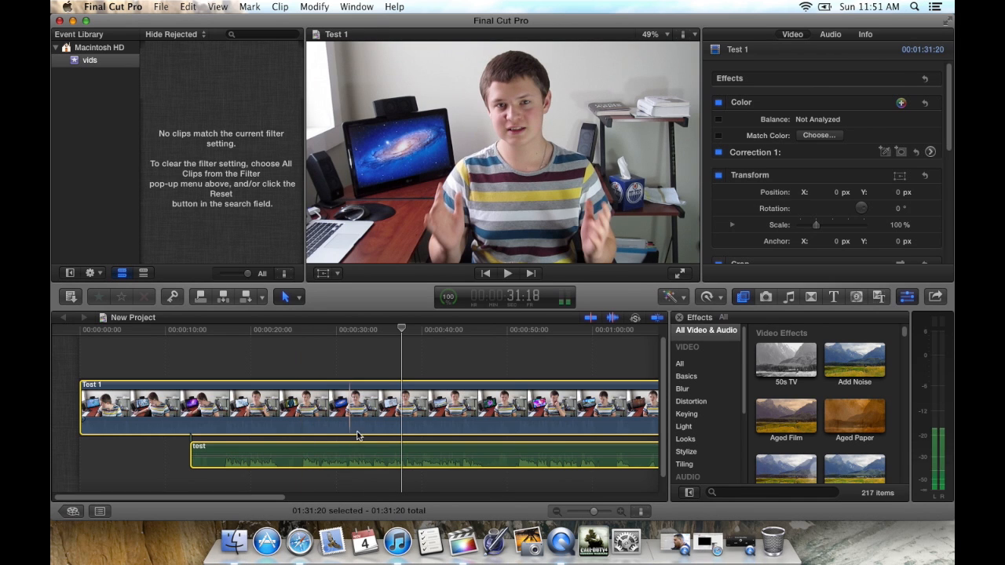
right_click(351, 392)
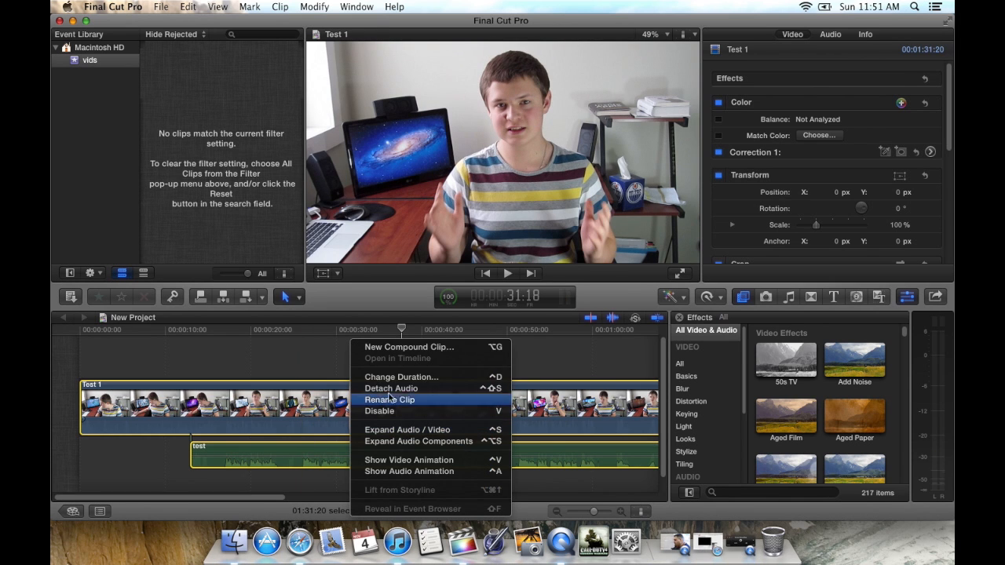
left_click(437, 347)
left_click(654, 89)
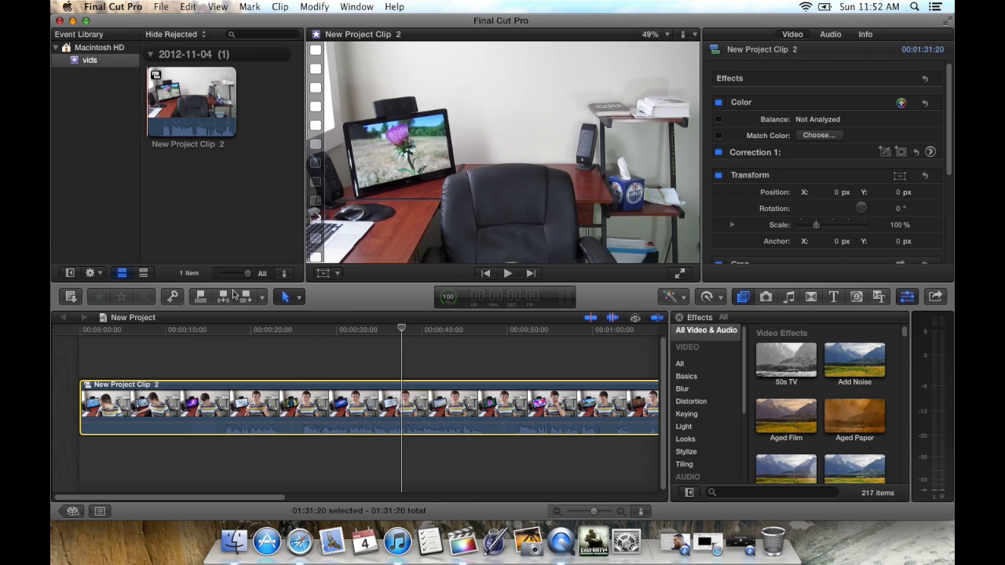
Step: Activate the Range Selection tool and place the playhead at 26:27 in the timeline
left_click(223, 355)
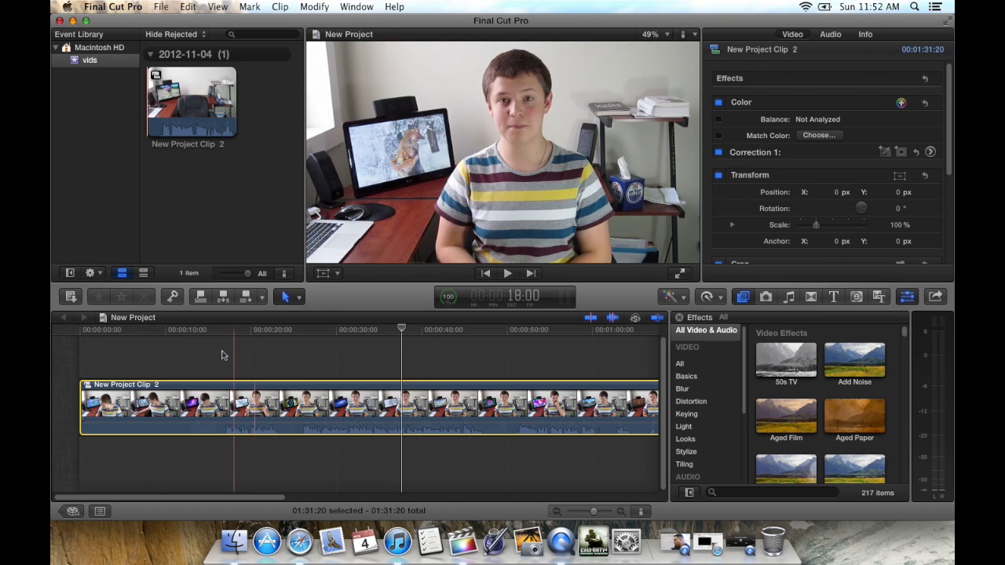
left_click(287, 297)
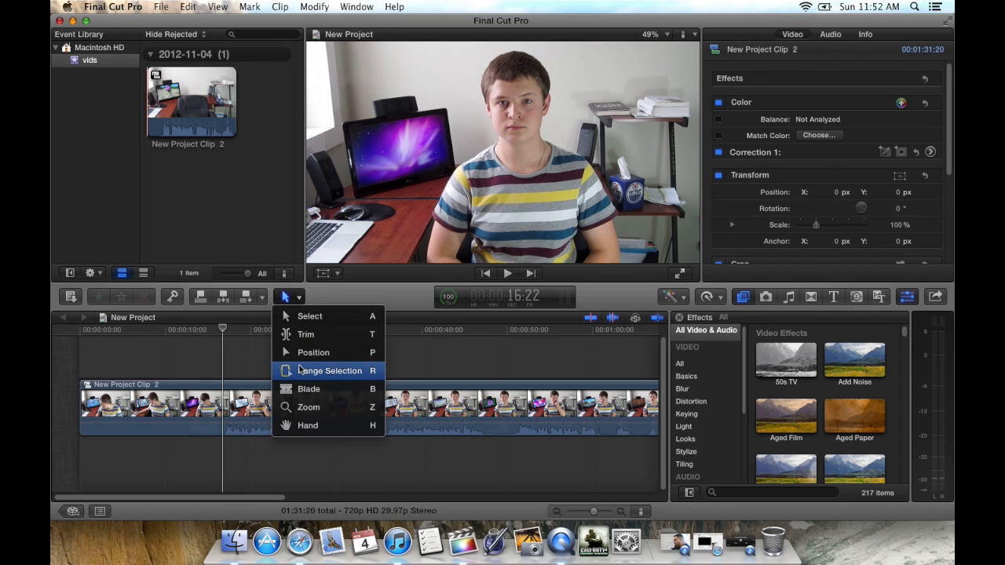
left_click(276, 370)
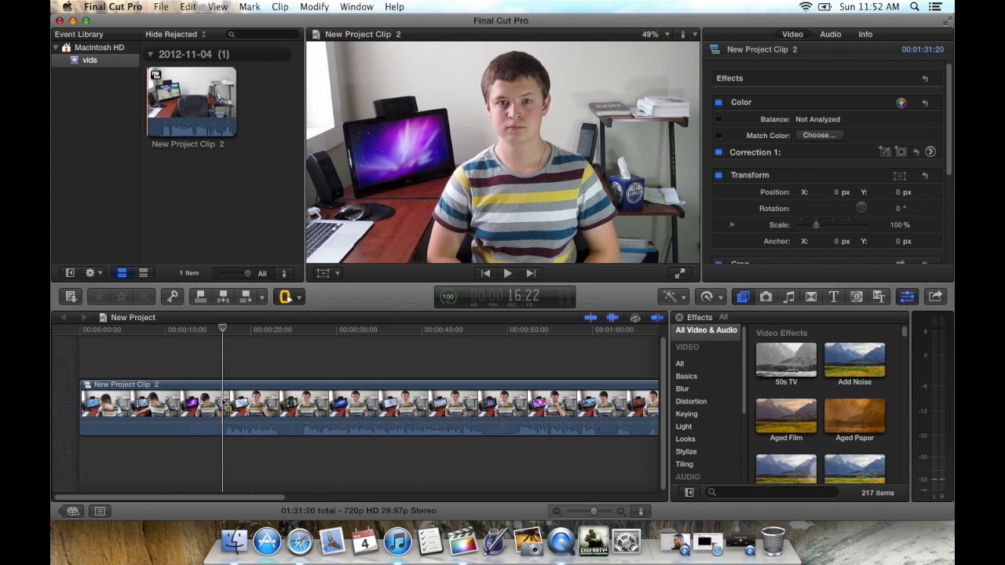
left_click(310, 330)
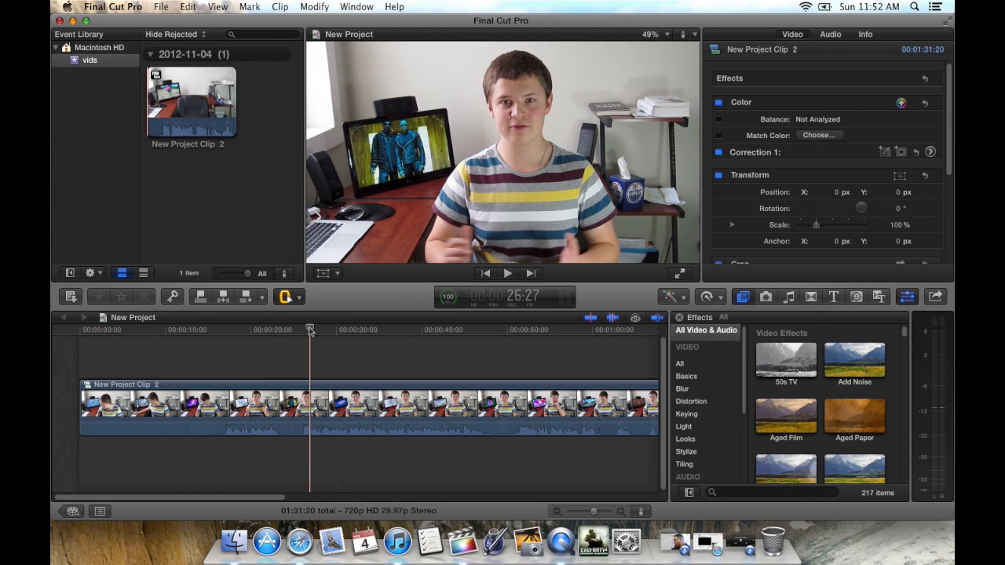
Step: Select the compound clip, open its Correction 1 color adjustment and raise the global saturation slightly
left_click(228, 403)
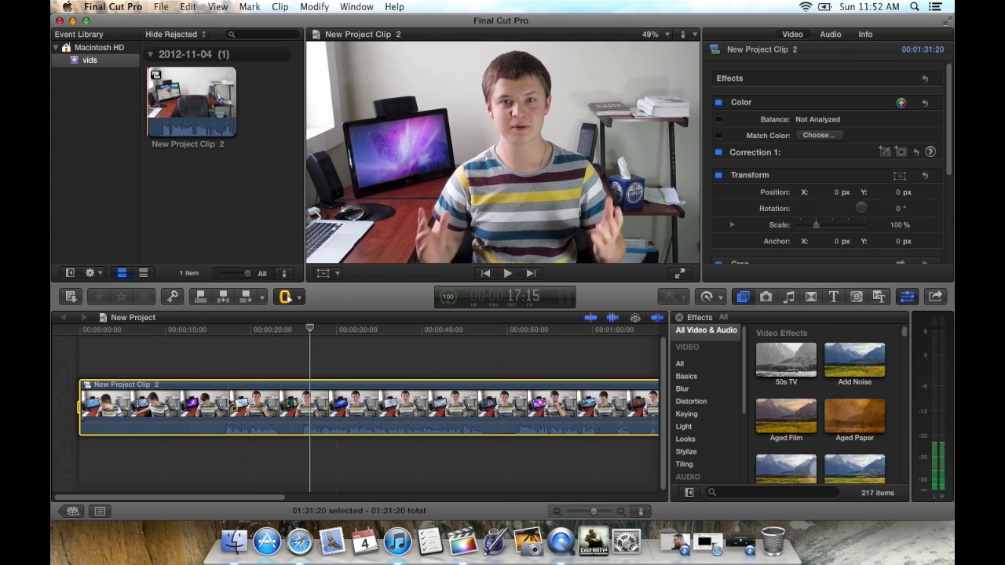
scroll(250, 407, "right", 5)
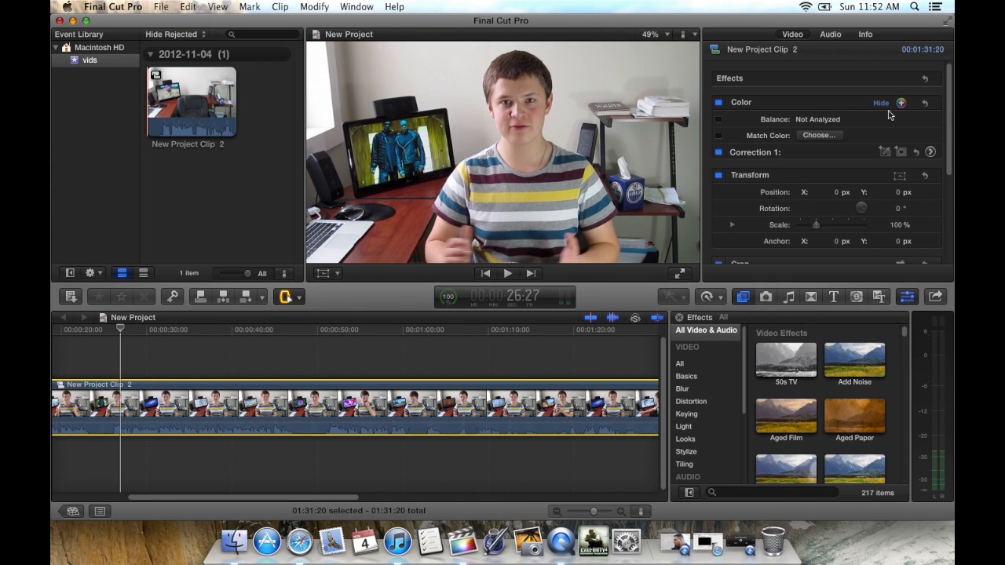
left_click(929, 152)
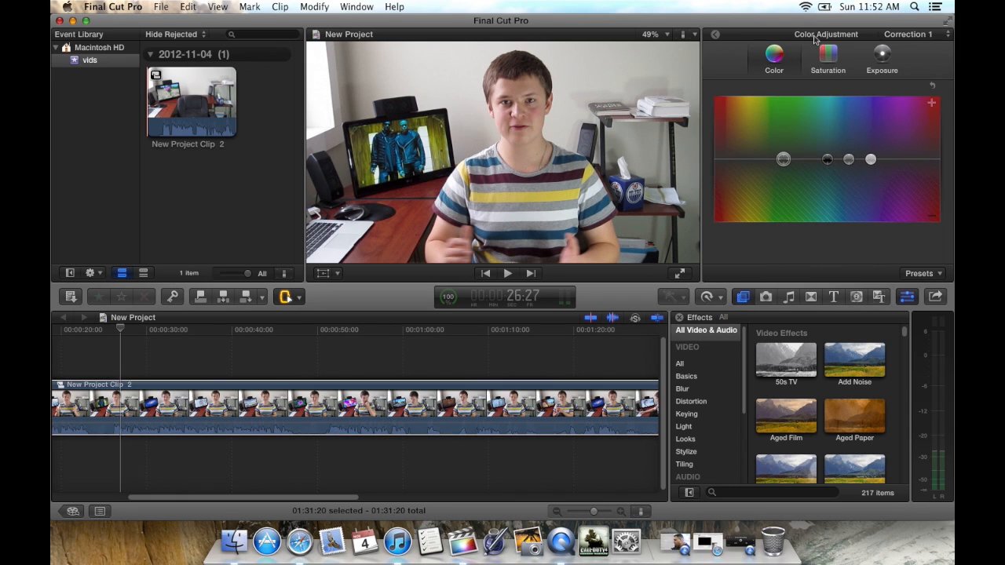
left_click(827, 55)
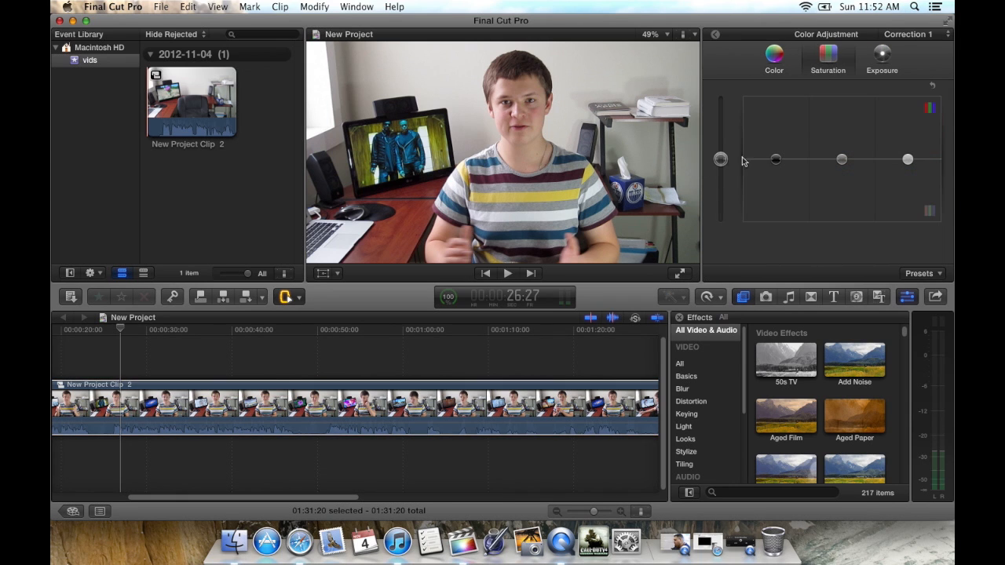
left_click_drag(716, 166, 728, 150)
scroll(435, 349, "left", 5)
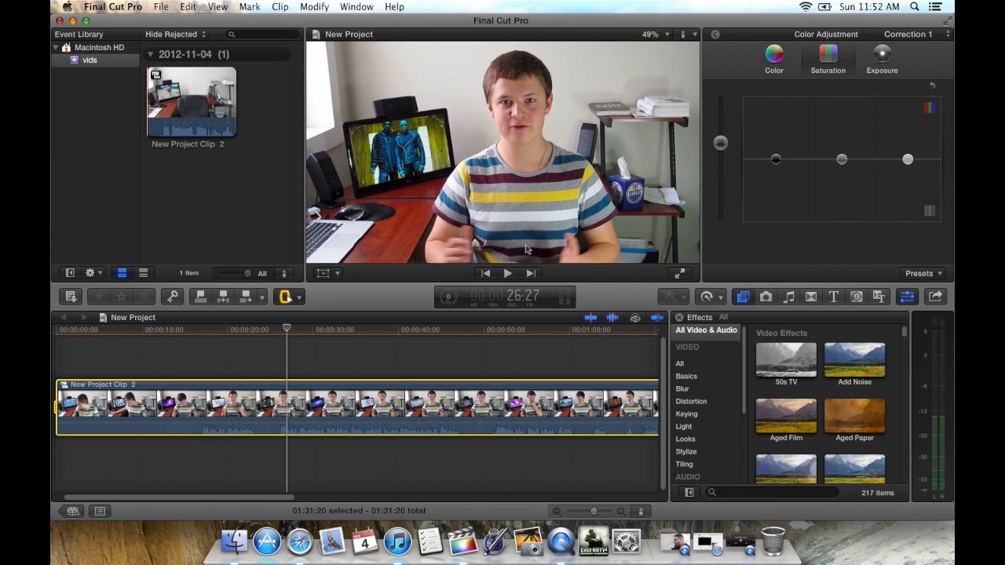
Step: Raise the compound clip's global exposure to 6% in Correction 1
left_click(882, 56)
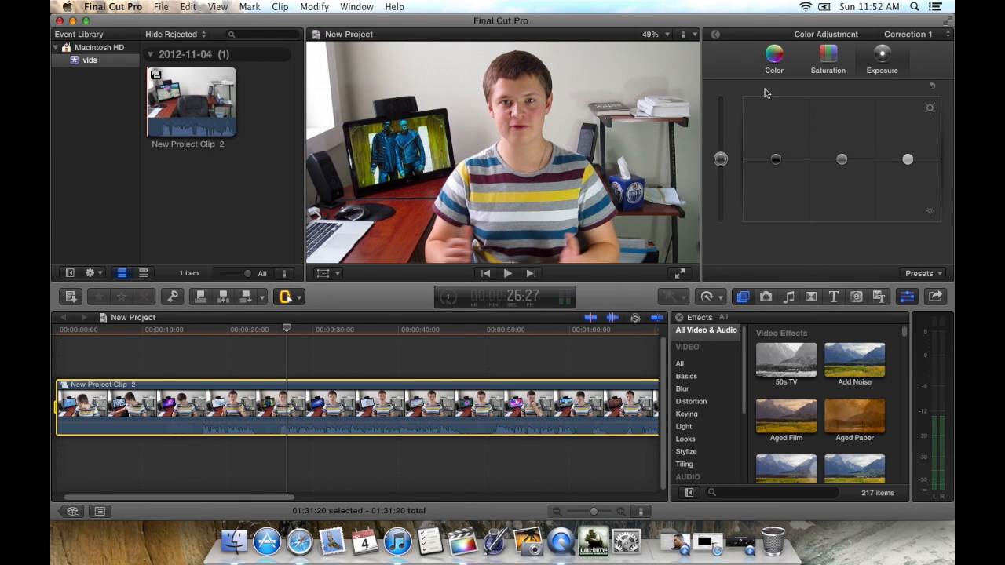
mouse_move(720, 160)
left_mouse_down()
mouse_move(722, 151)
mouse_move(725, 160)
left_mouse_up()
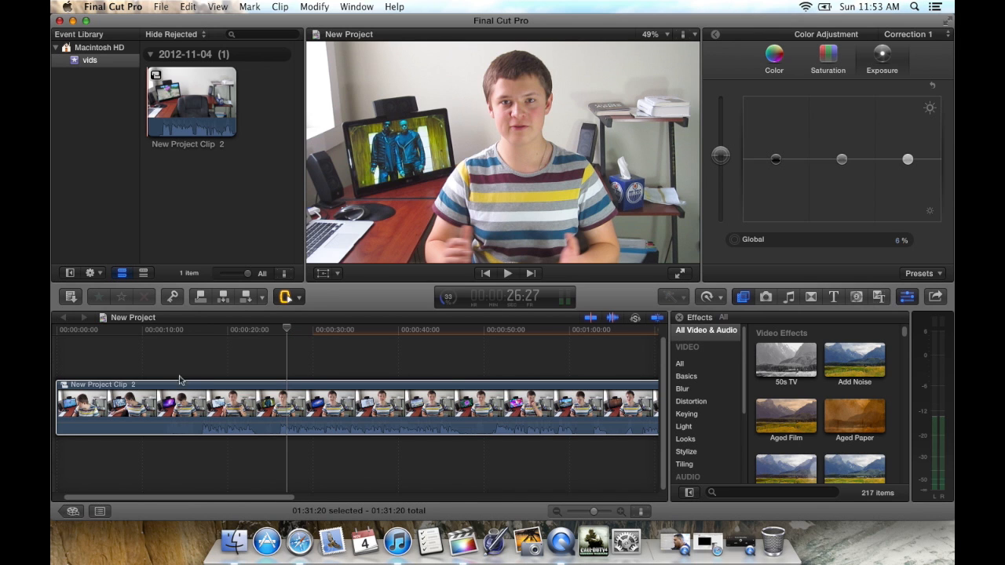
left_click(212, 363)
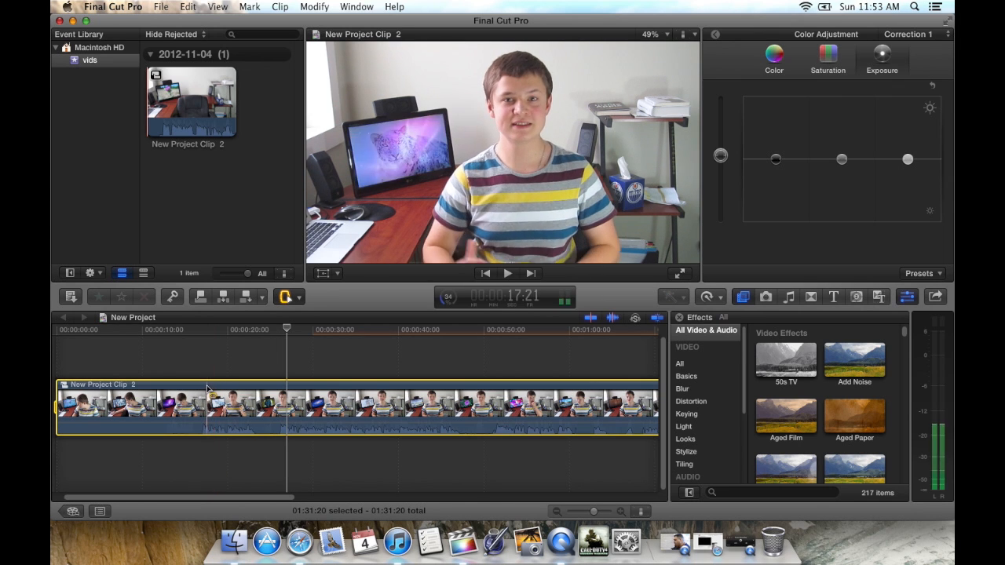
Step: Tint the compound clip's shadows, midtones and highlights, setting the midtones to 219° and 21%, and check other frames
left_click(781, 55)
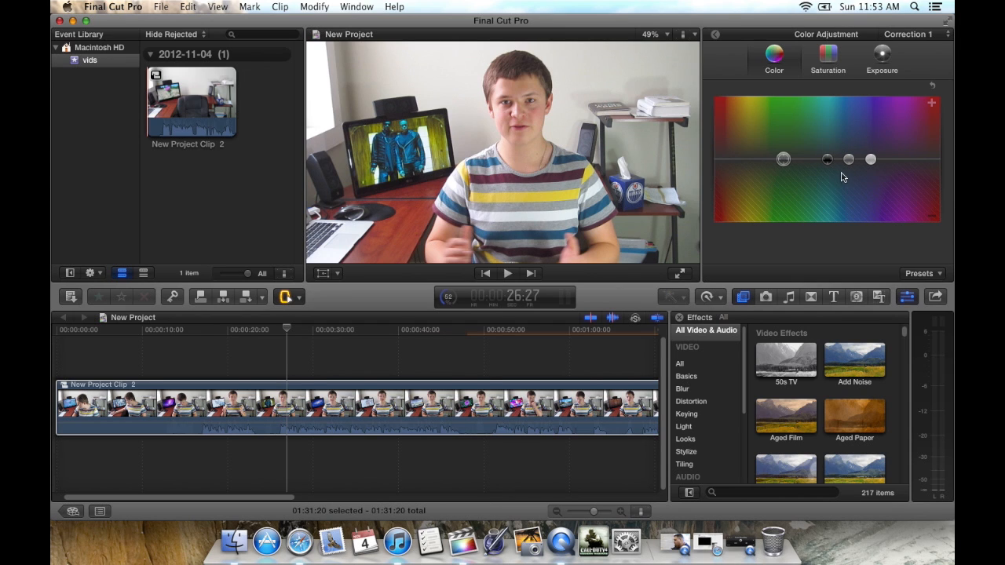
left_click_drag(830, 164, 851, 150)
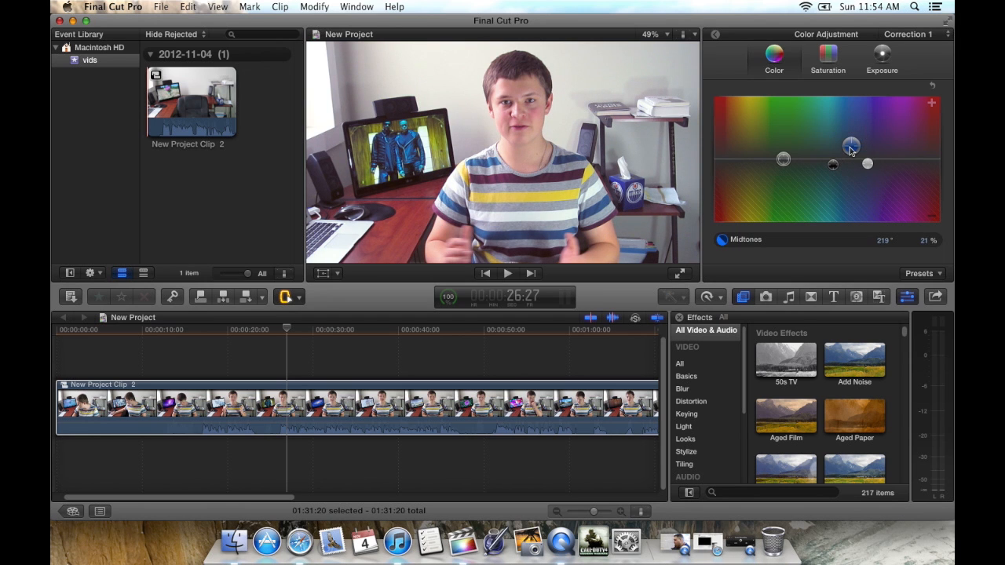
left_click(325, 398)
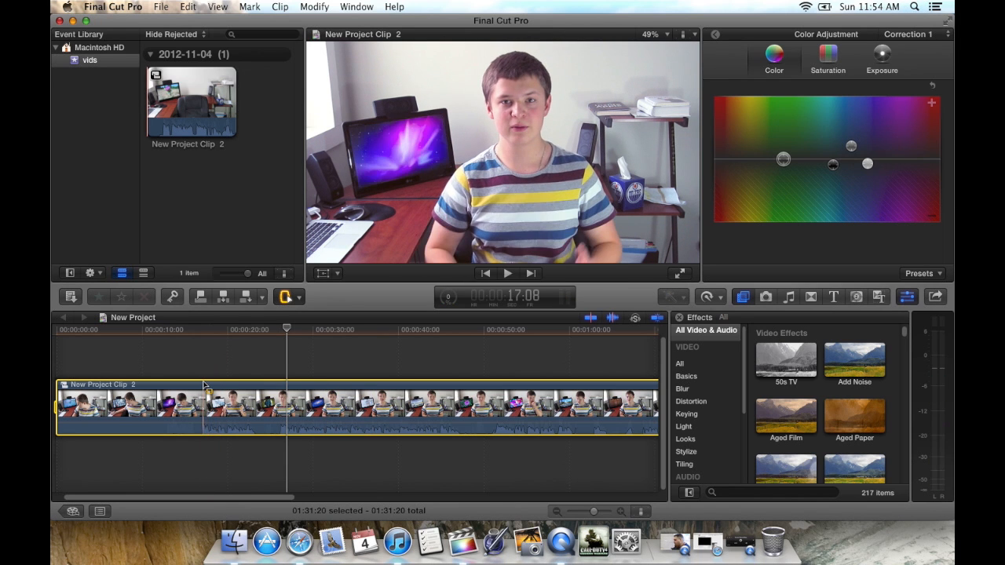
left_click(210, 359)
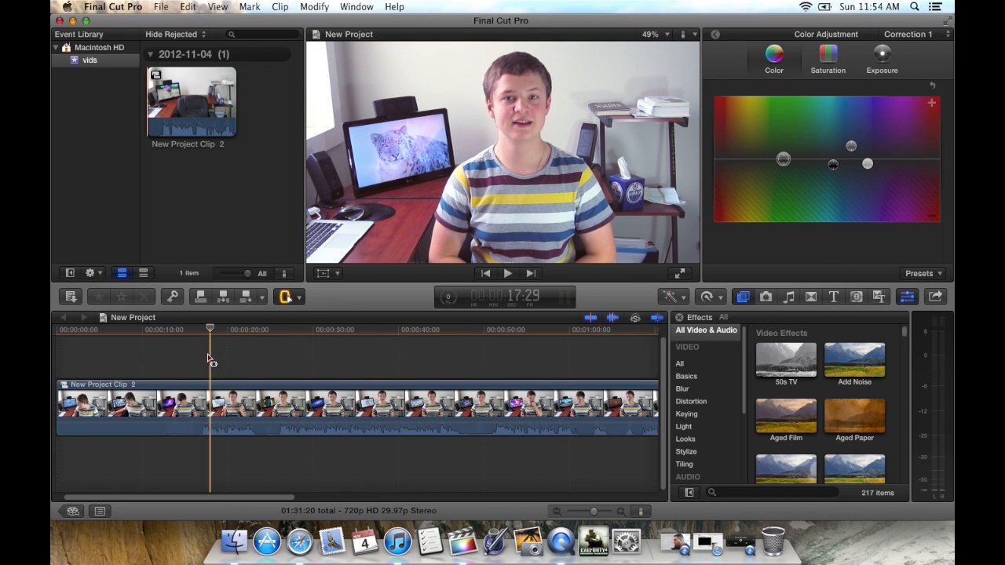
left_click(156, 339)
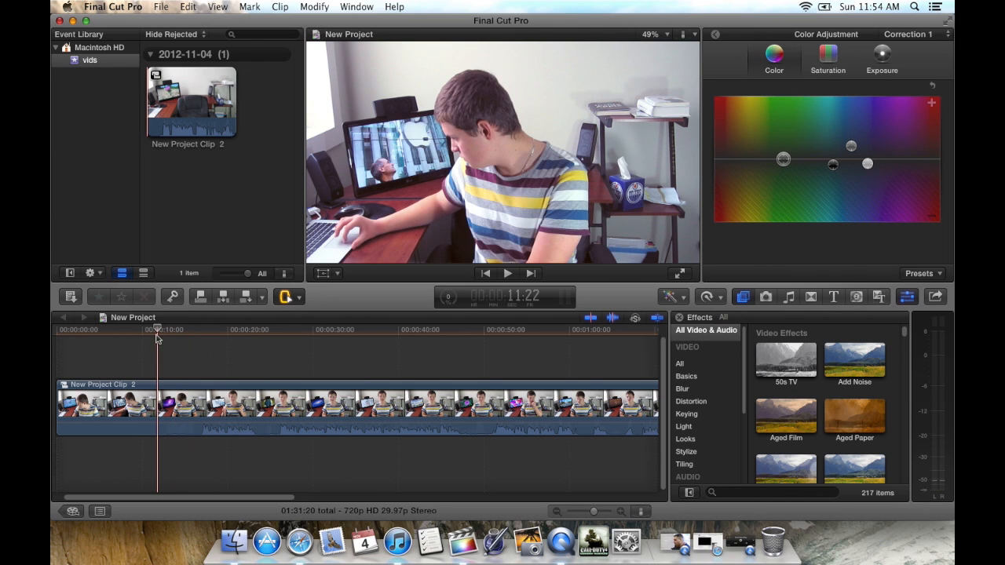
Step: Select the first 17:07 of the compound clip in the timeline and delete it
left_click(57, 399)
left_click_drag(78, 403, 226, 406)
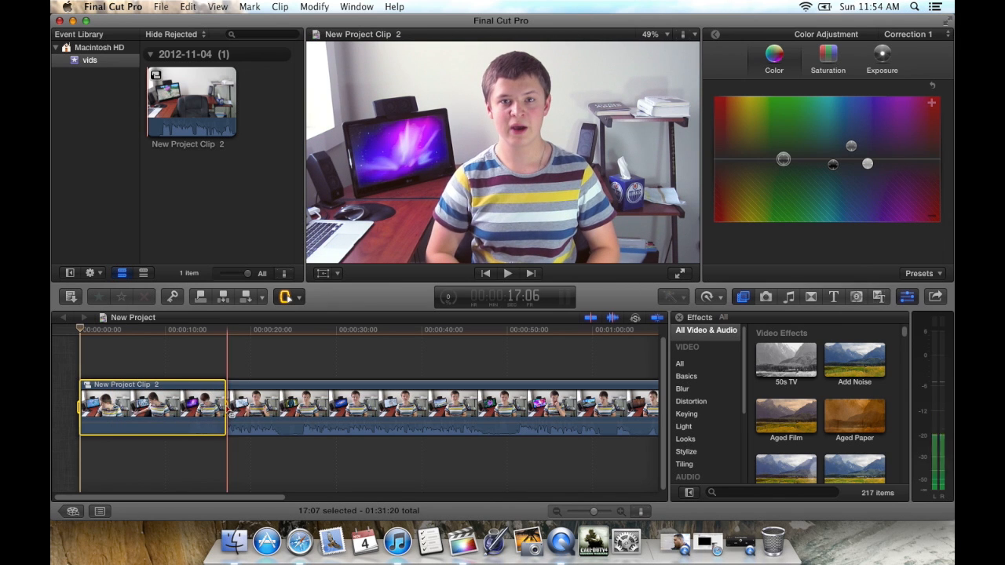
key("Delete")
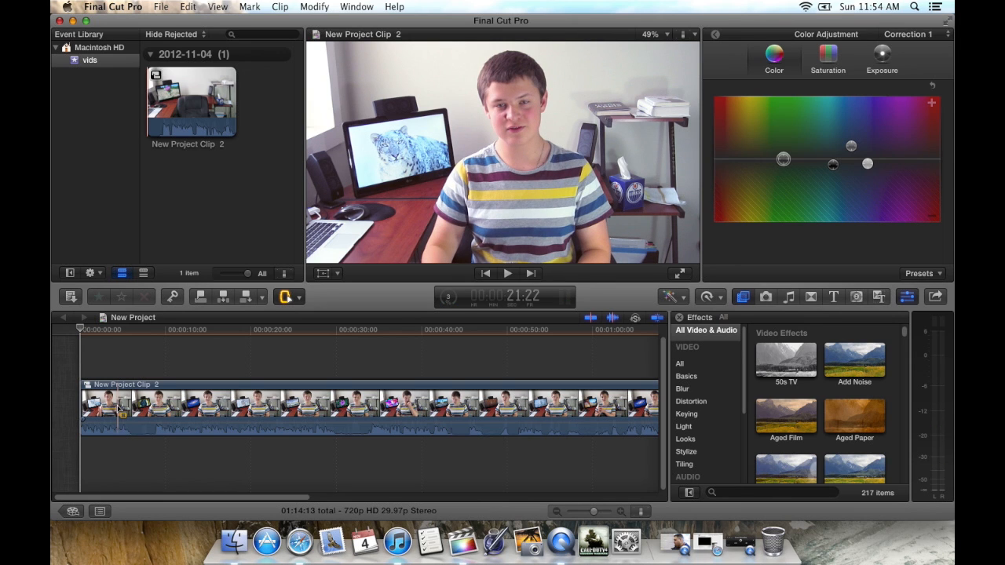
Step: Play the opening, cut out an unwanted section of about 3 seconds starting near 6 seconds, and play across the cut
key("space")
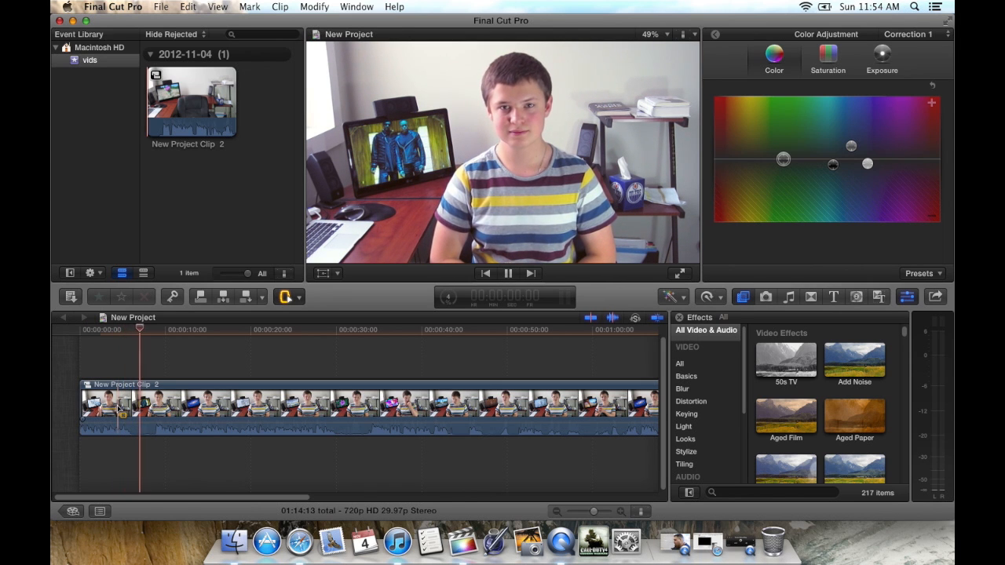
key("space")
key("space")
key("space")
left_click_drag(131, 406, 155, 406)
key("Delete")
key("space")
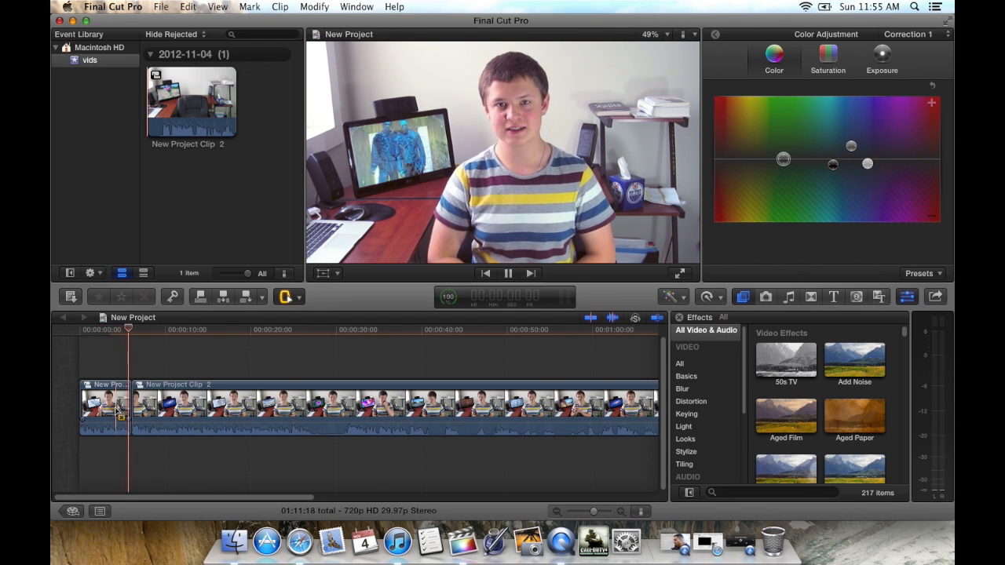
key("space")
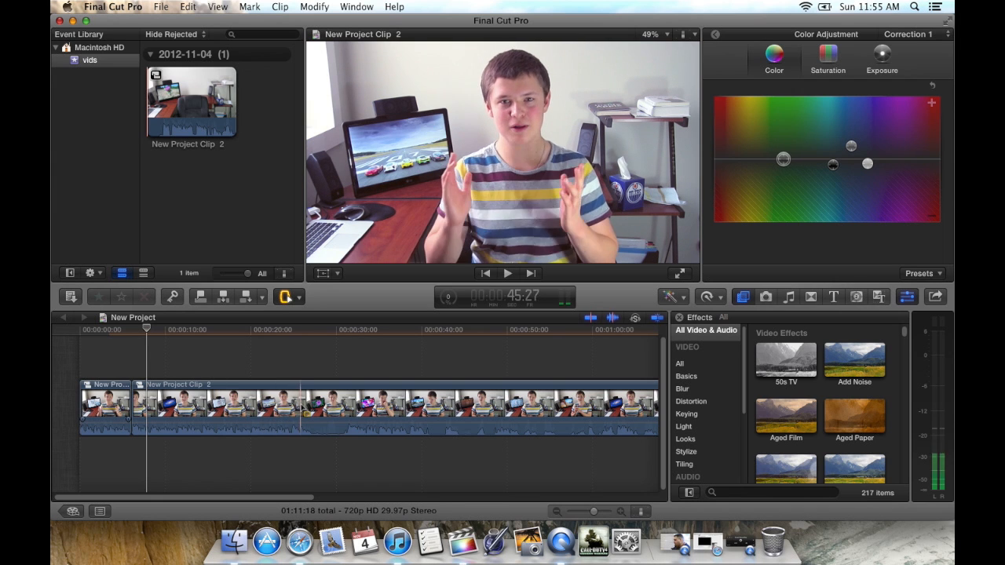
Step: Delete the 04:02 section starting at about 27 seconds in the second clip and play across the cut
left_click_drag(312, 407, 345, 408)
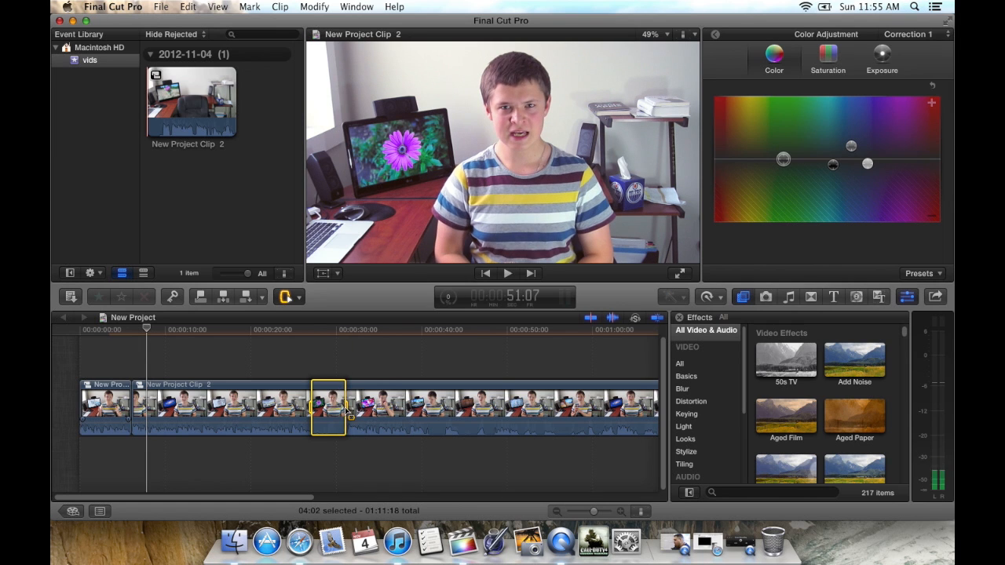
key("Delete")
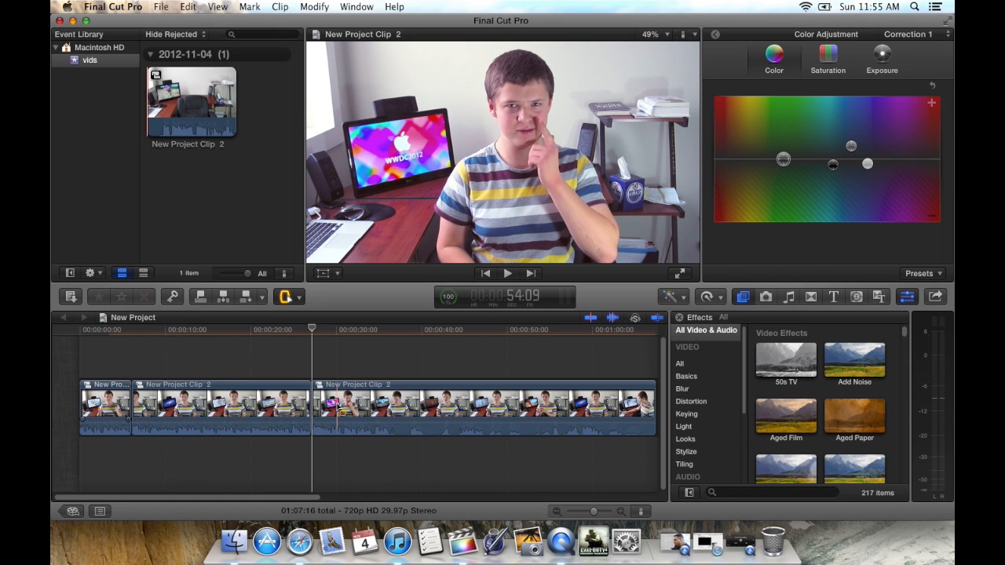
key("space")
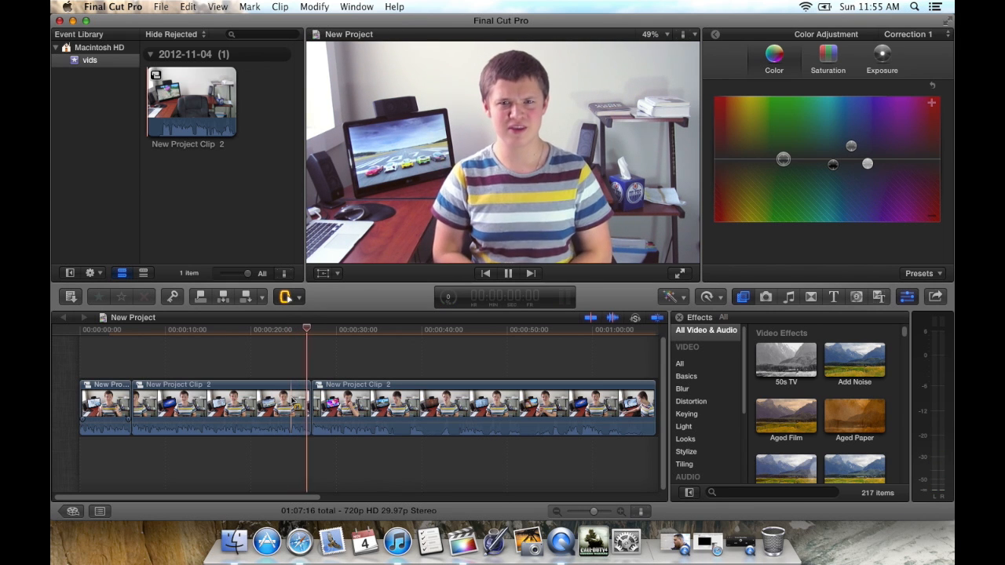
key("space")
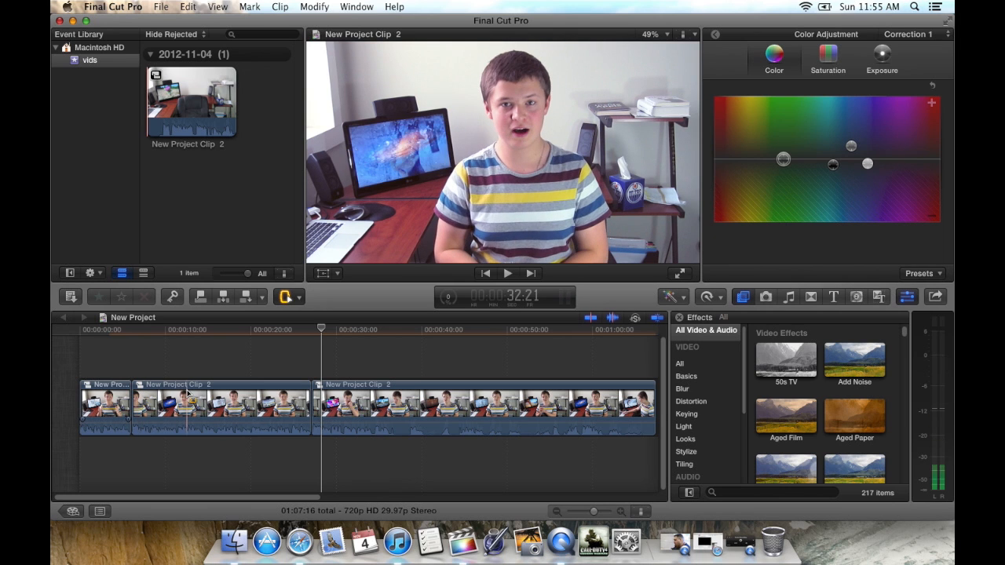
Step: Play the middle clip to find the raised-hand gesture and place the playhead at 19:05
key("space")
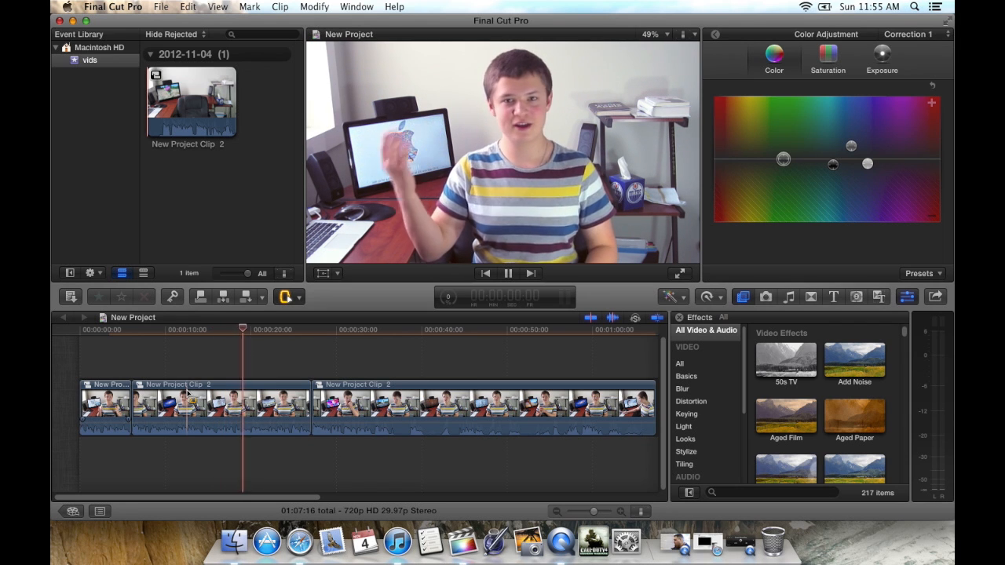
key("space")
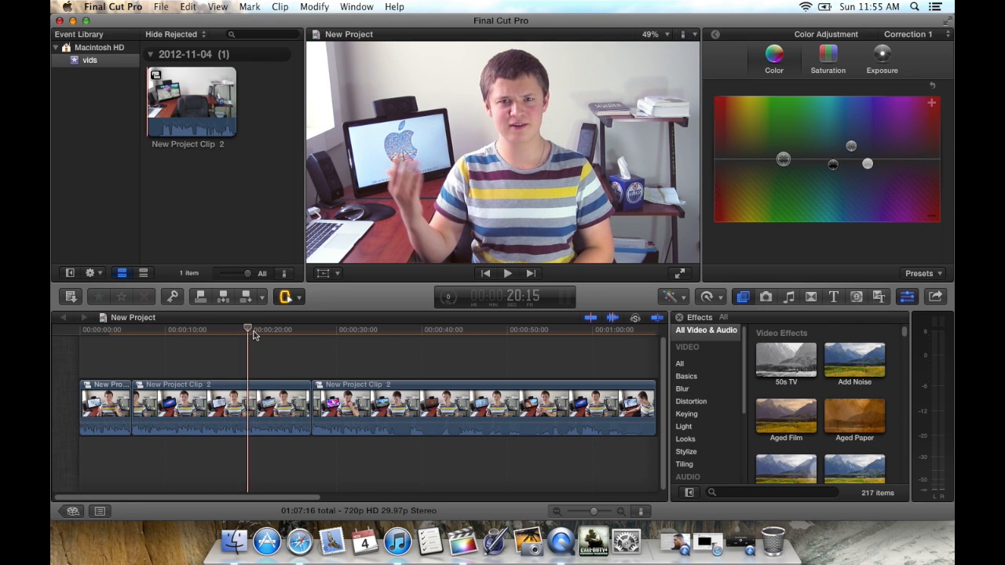
left_click(246, 331)
left_click_drag(246, 331, 242, 327)
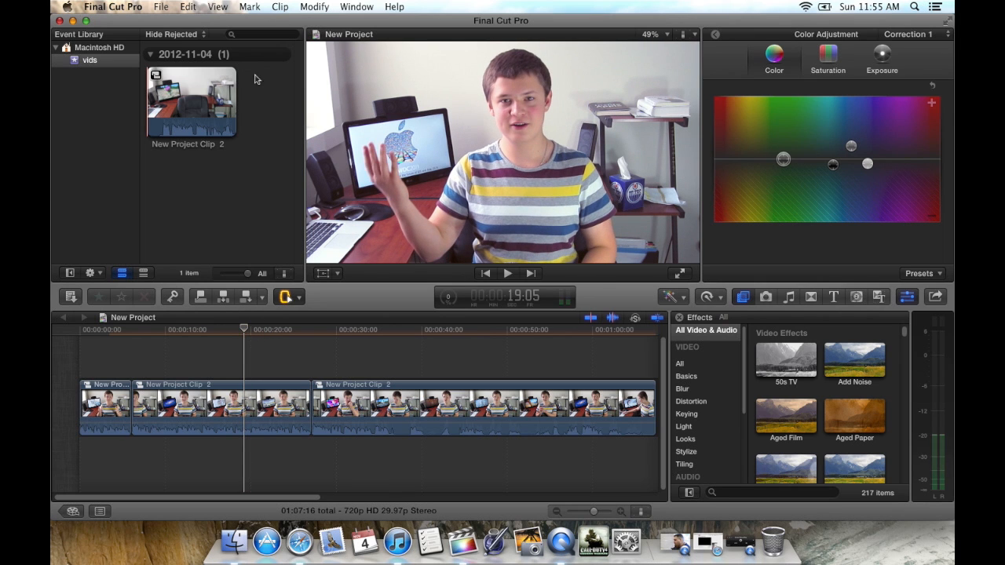
Step: Shrink the editor window, place the desktop's screen shot image above the middle clip at 19:05, and enlarge the window again
left_click(85, 22)
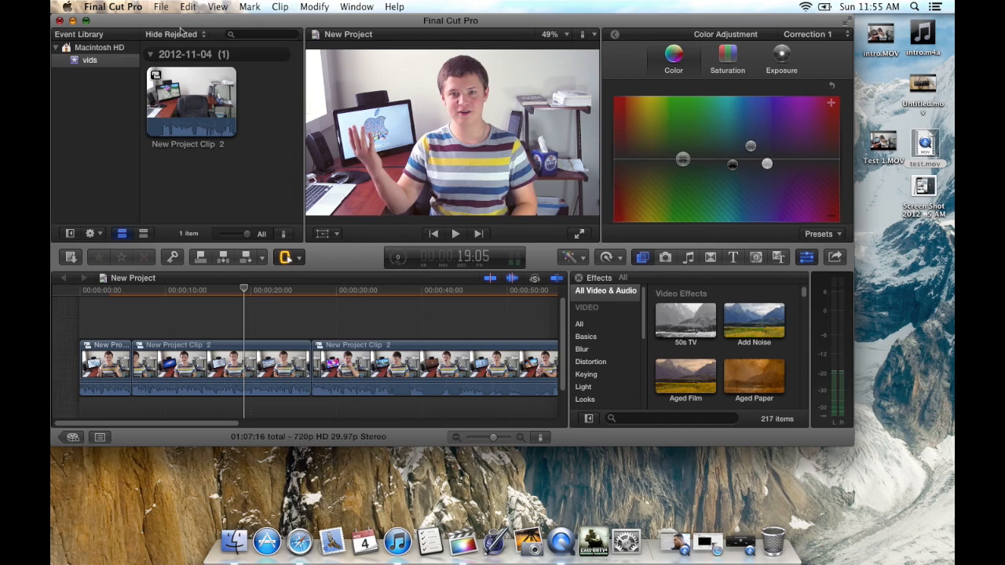
left_click(932, 184)
left_click_drag(929, 183, 245, 316)
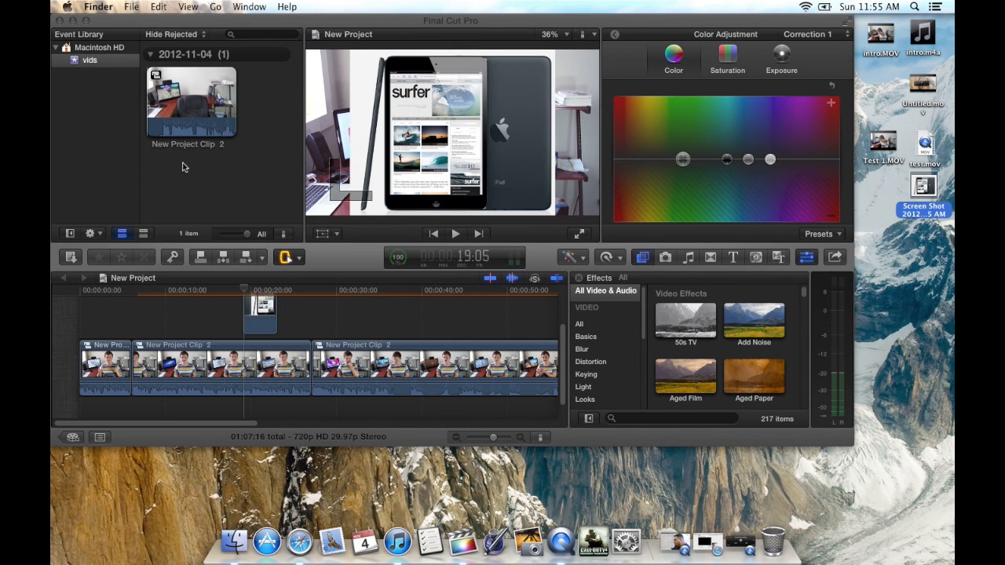
left_click(85, 21)
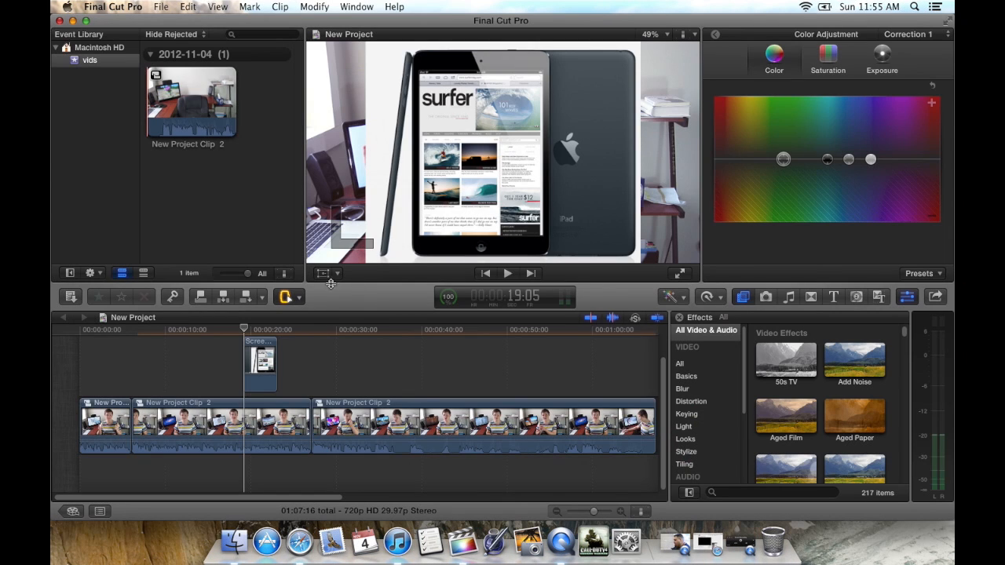
Step: Transform the screen shot image smaller and move it to the frame's upper-left corner, at position X -427.5 px, Y 187 px
left_click(336, 273)
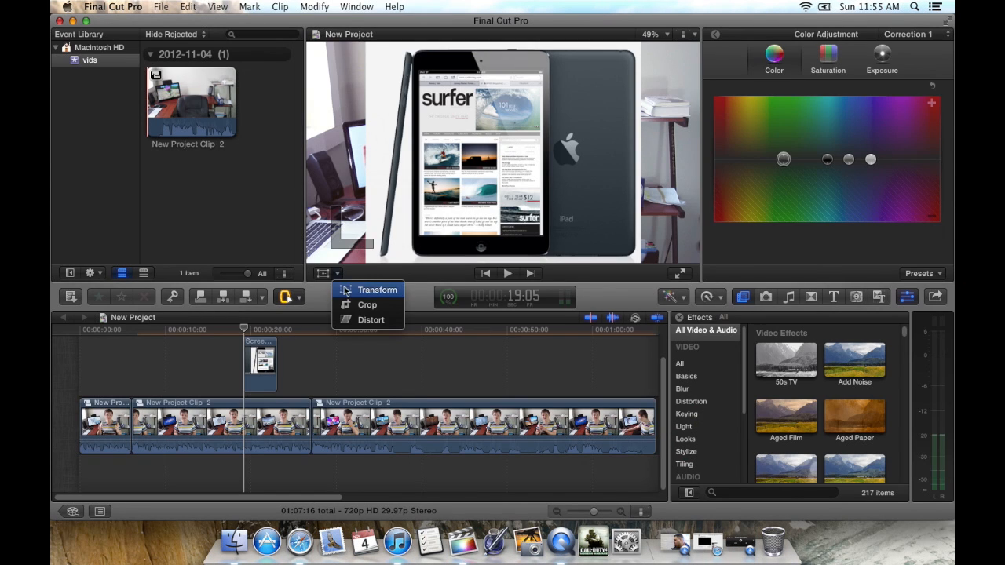
left_click(346, 290)
left_click_drag(636, 266, 401, 126)
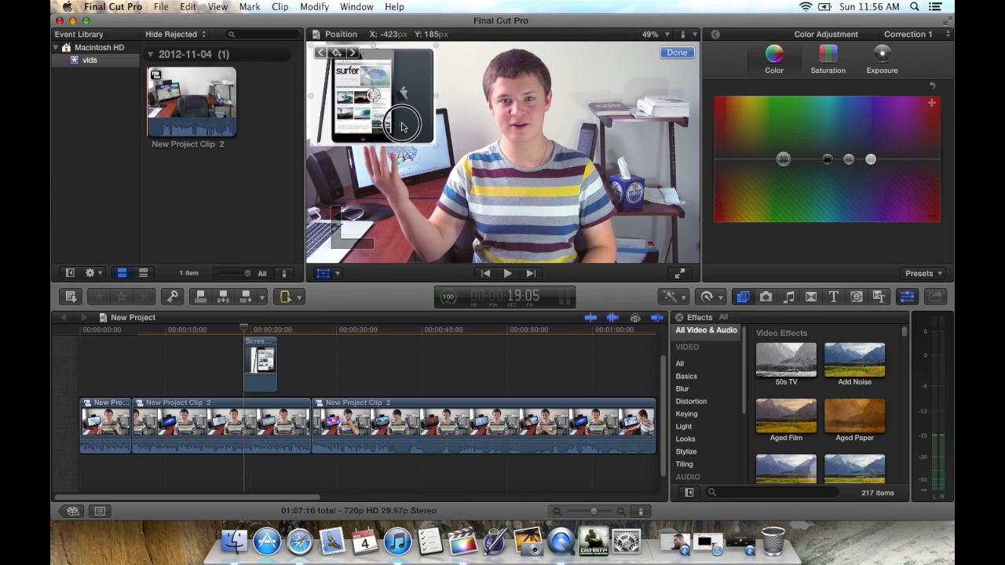
left_click(677, 53)
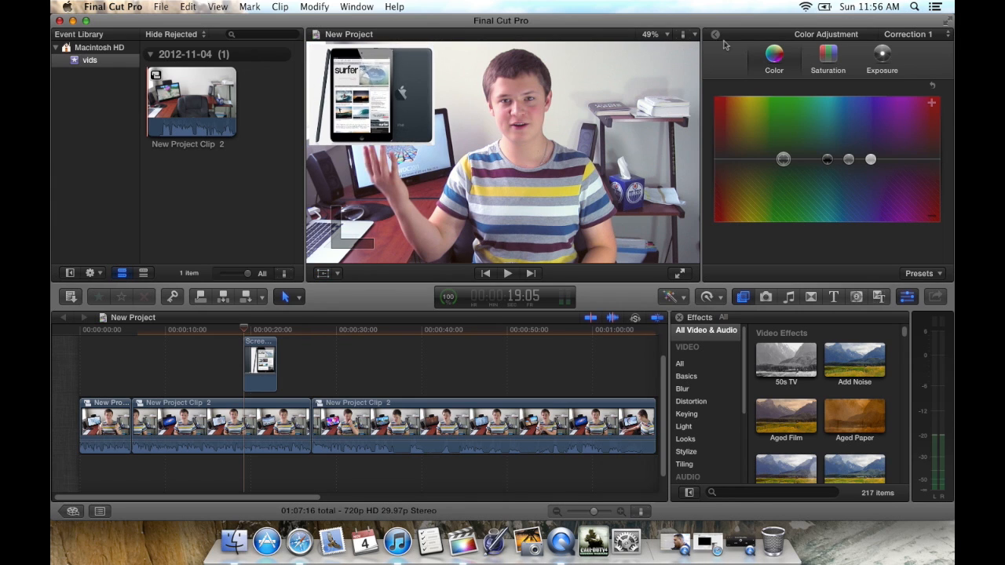
Step: Distort the screen shot image by setting its Bottom Right Y to 30 px and its Top Right Y to -30 px
left_click(715, 33)
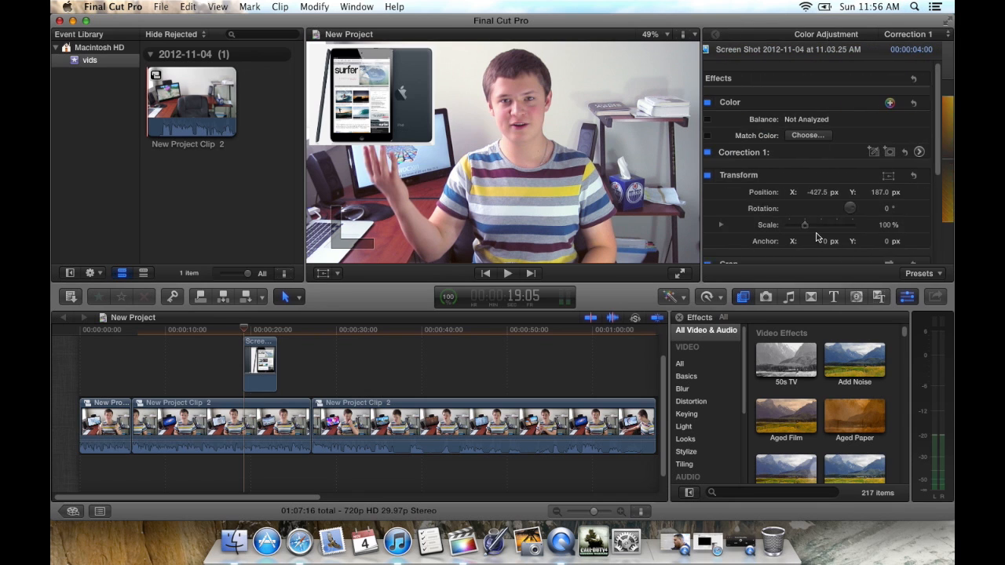
scroll(816, 237, "down", 6)
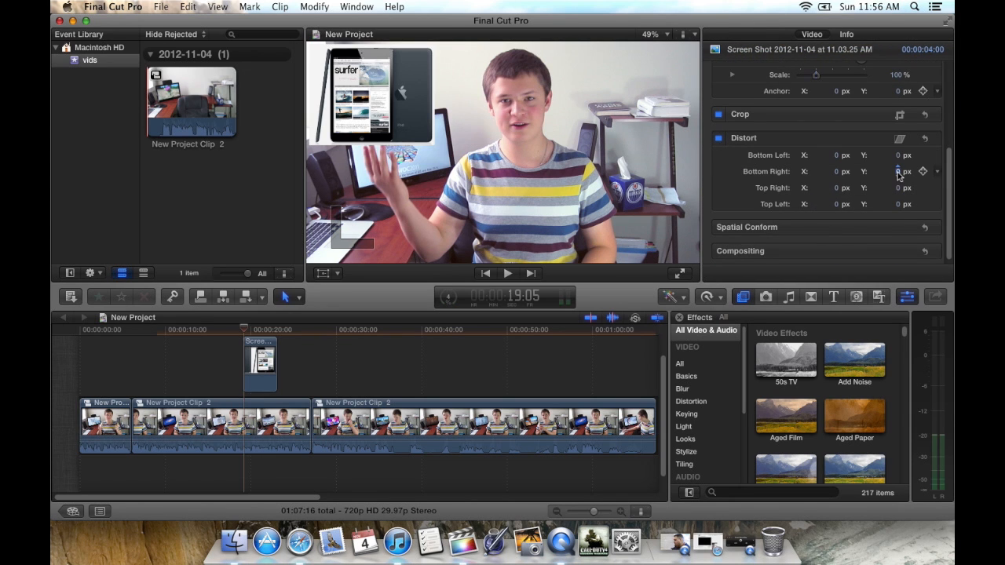
left_click(898, 172)
type("30")
key("Return")
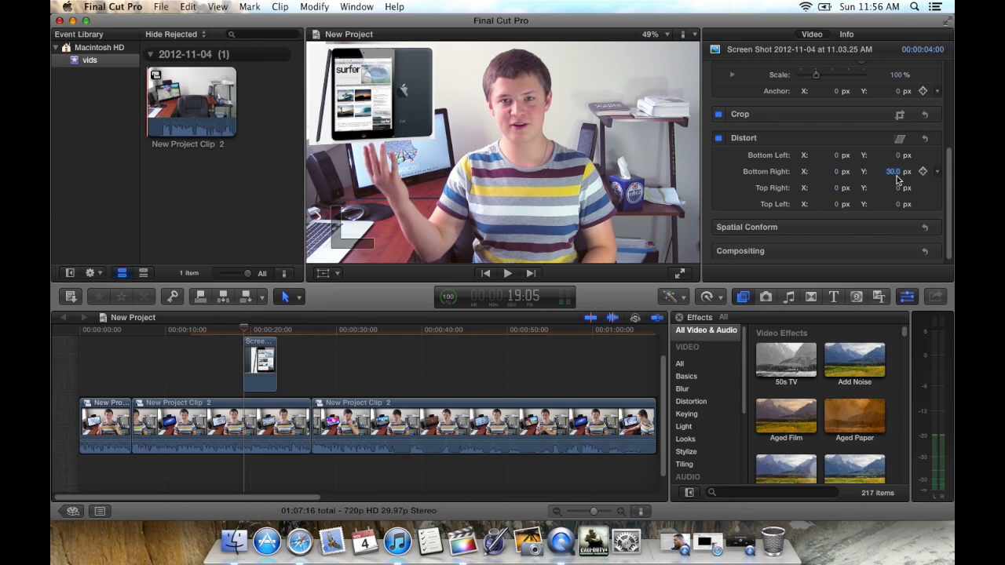
left_click(899, 189)
key("Return")
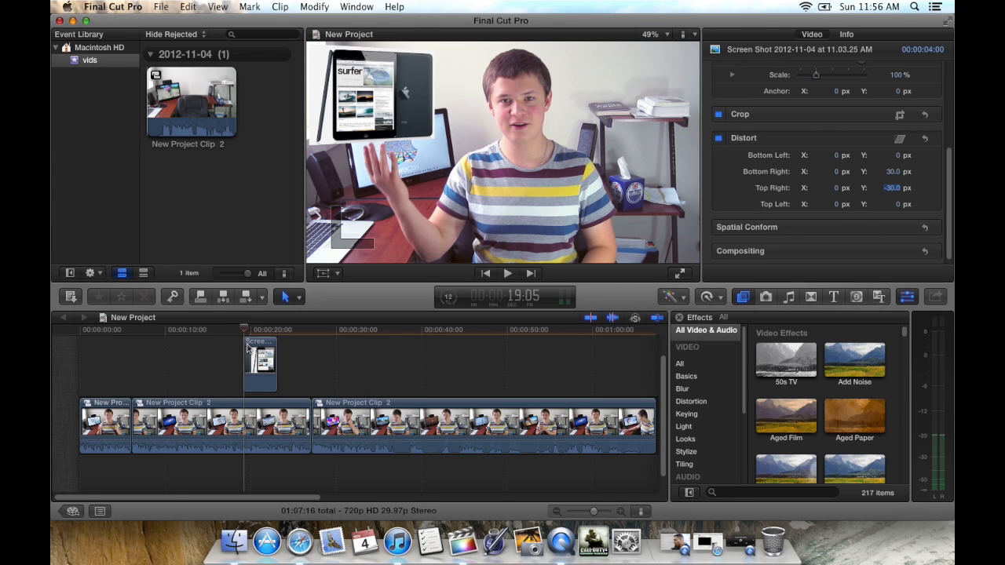
Step: Extend the end of the screen shot clip so that it lasts 8 seconds
left_click(278, 363)
left_click(280, 362)
left_click_drag(279, 363, 312, 360)
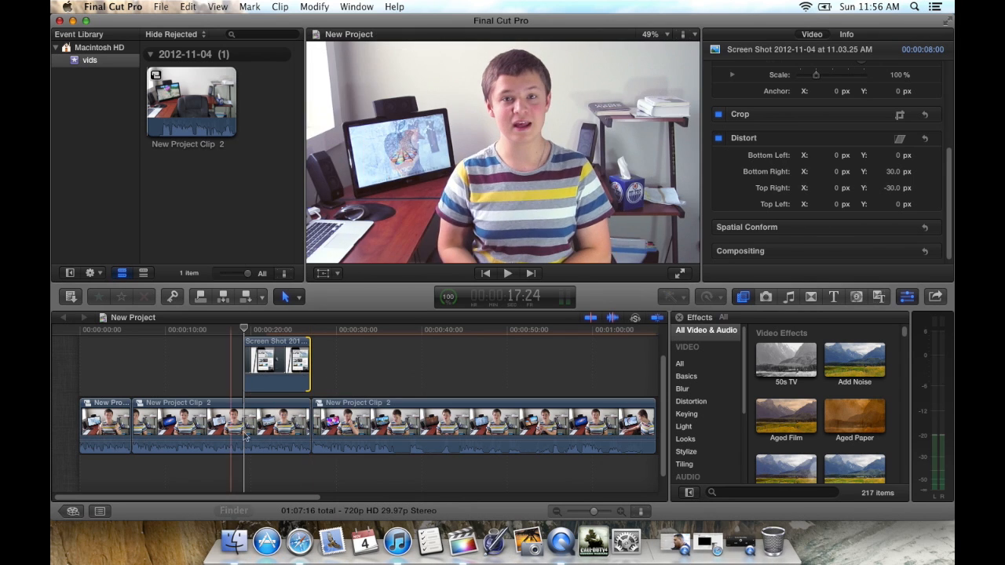
Step: Apply the Spin transition to the screen shot clip and delete the one at its end, keeping only the starting transition
left_click(811, 296)
left_click_drag(904, 329, 903, 387)
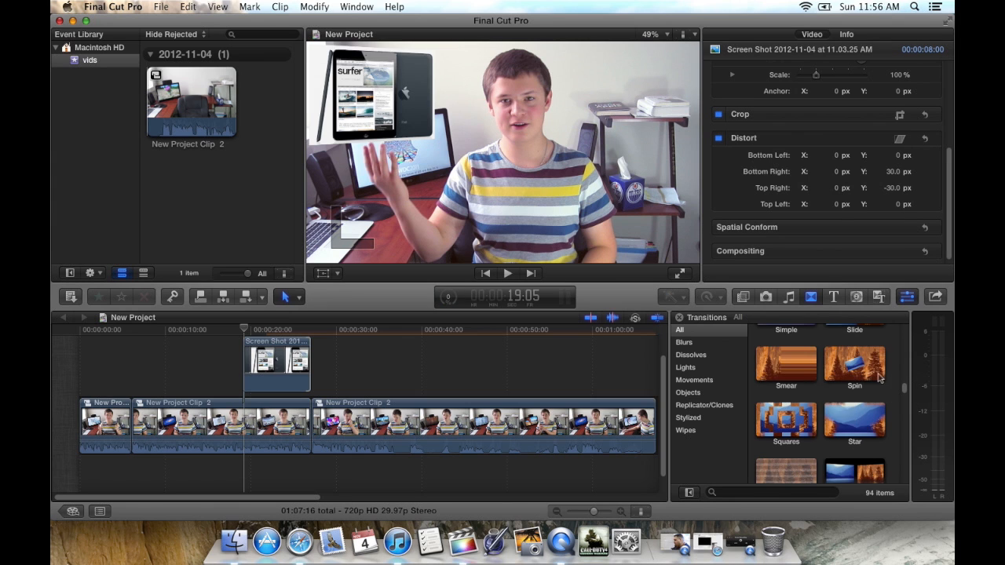
left_click_drag(853, 366, 250, 375)
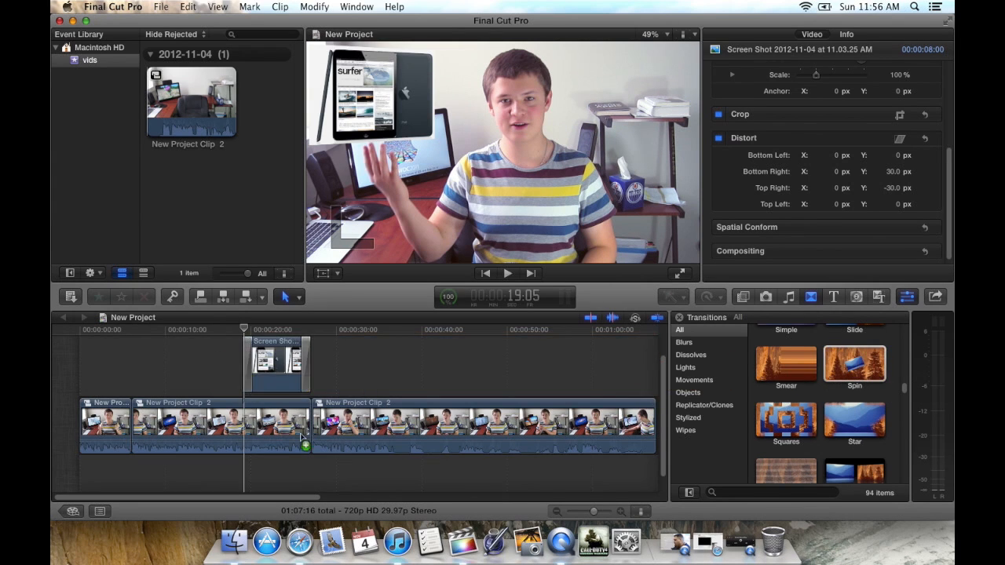
left_click(307, 355)
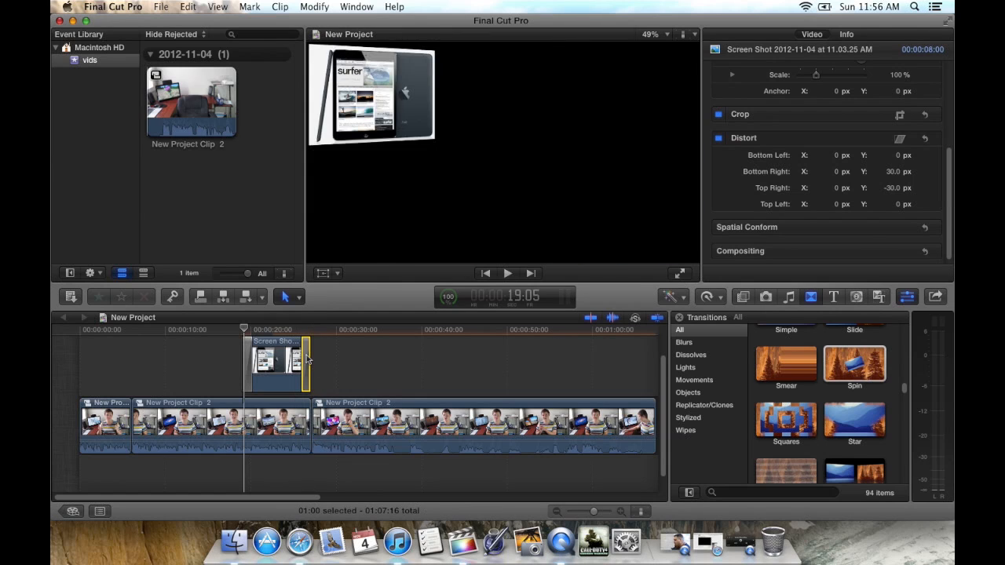
key("Delete")
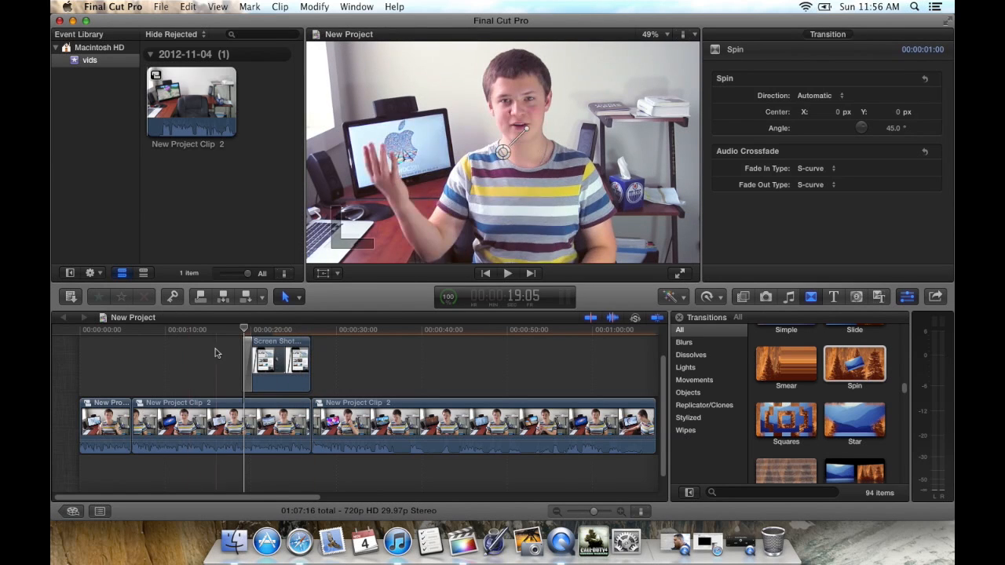
Step: Play back the timeline from before the screen shot clip to check its Spin transition
left_click(217, 353)
key("space")
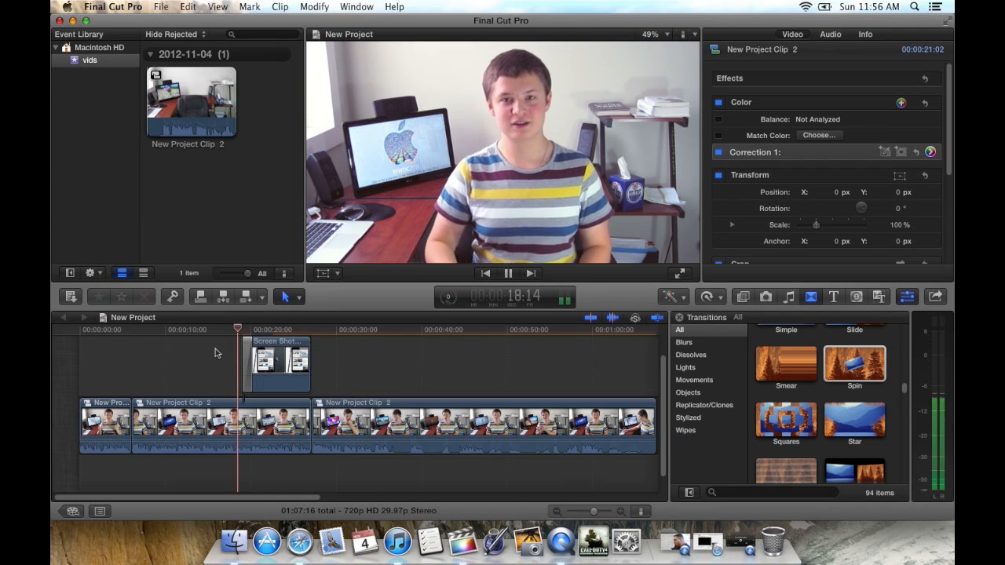
key("space")
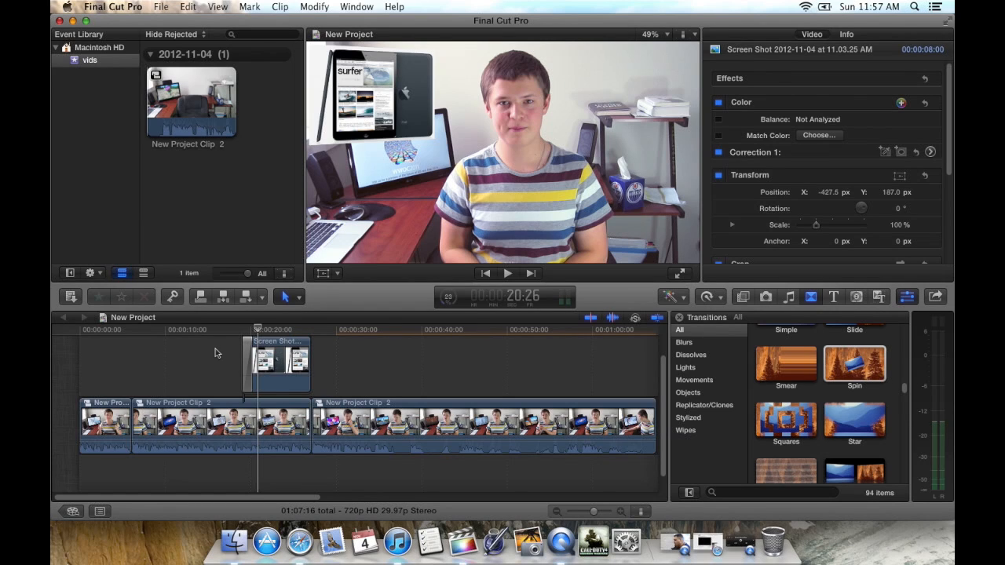
Step: Show the Video Animation of the last compound clip segment and select its Transform: All track
scroll(215, 352, "up", 3)
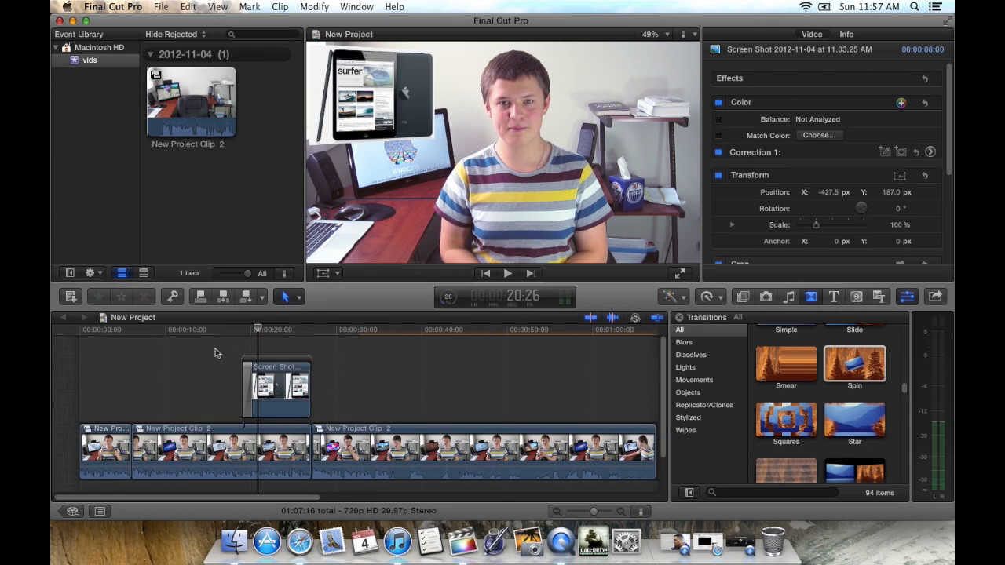
right_click(336, 441)
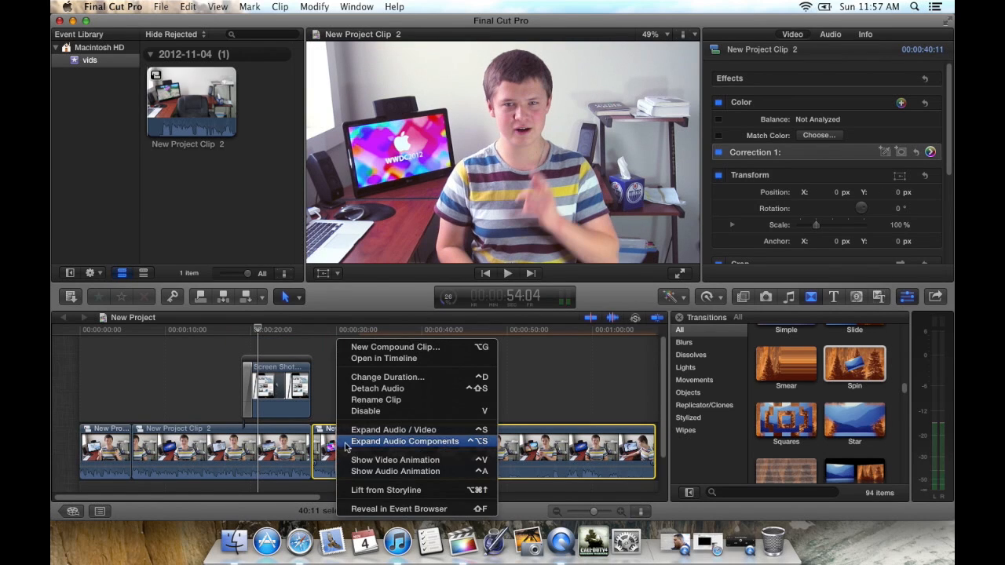
left_click(358, 460)
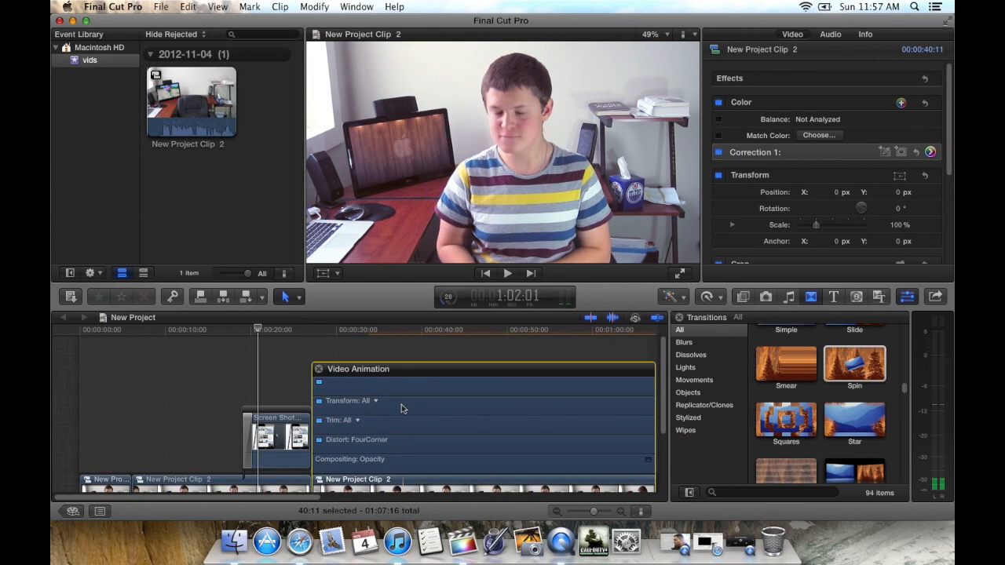
left_click(410, 407)
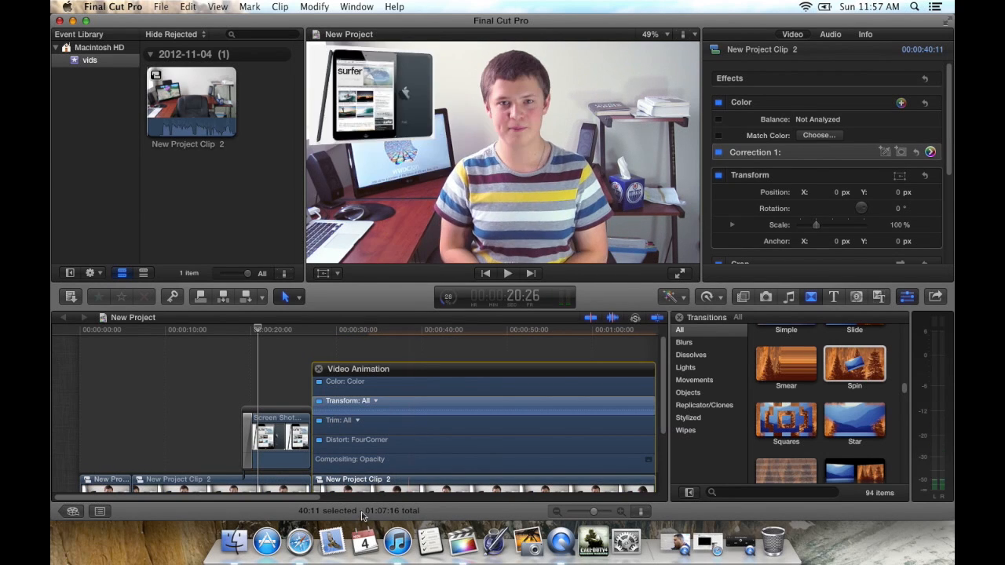
Step: Add six Transform keyframes along the last clip's Transform: All track between 38:00 and 51:10
left_click(404, 410, "alt")
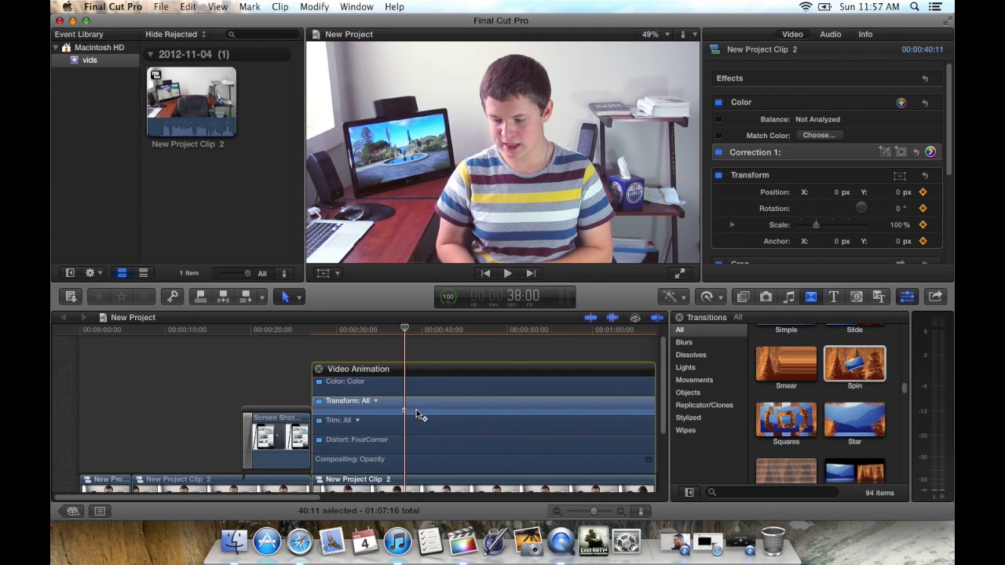
left_click(416, 409)
left_click(428, 410, "alt")
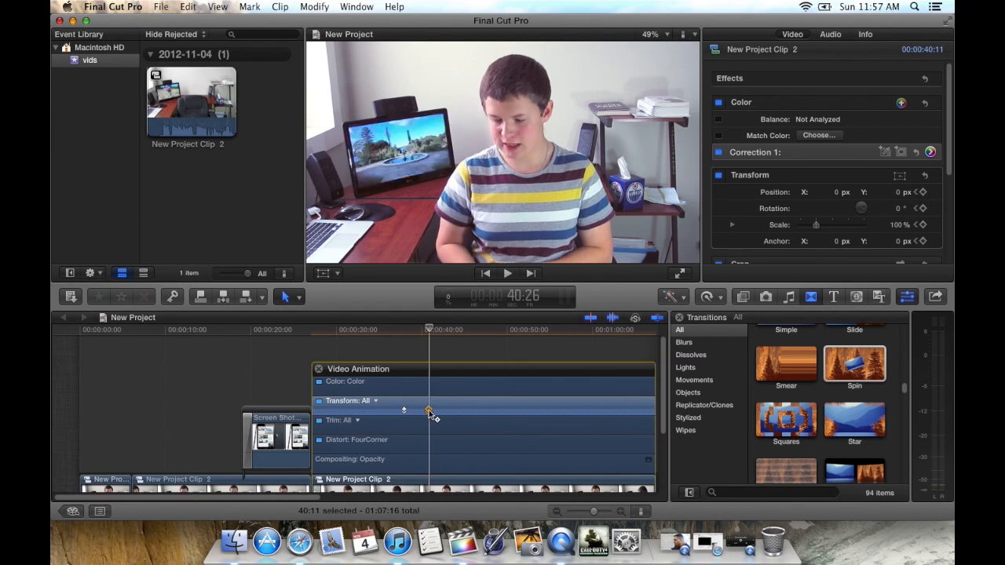
left_click(452, 410, "alt")
left_click(489, 410, "alt")
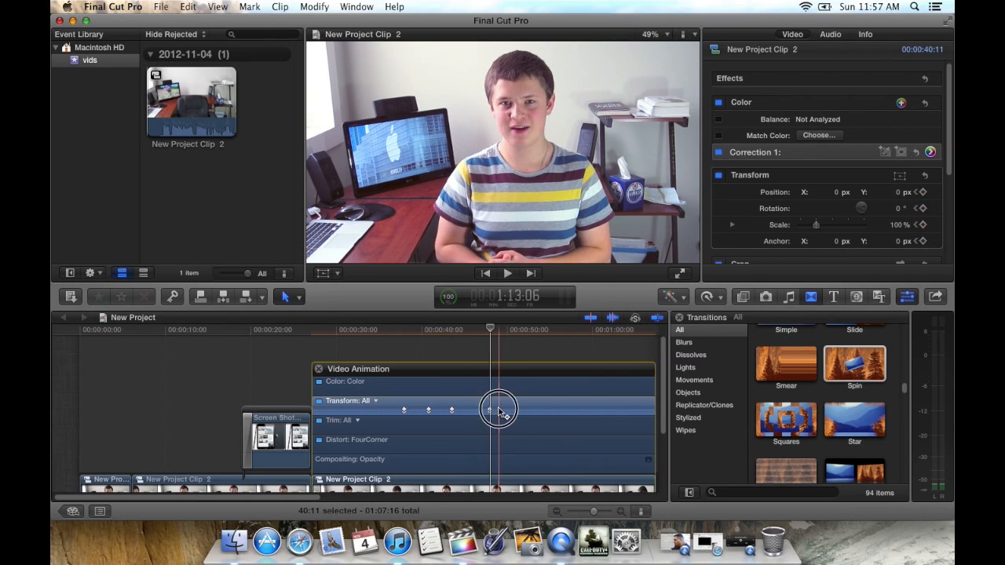
left_click(499, 410, "alt")
left_click(517, 410, "alt")
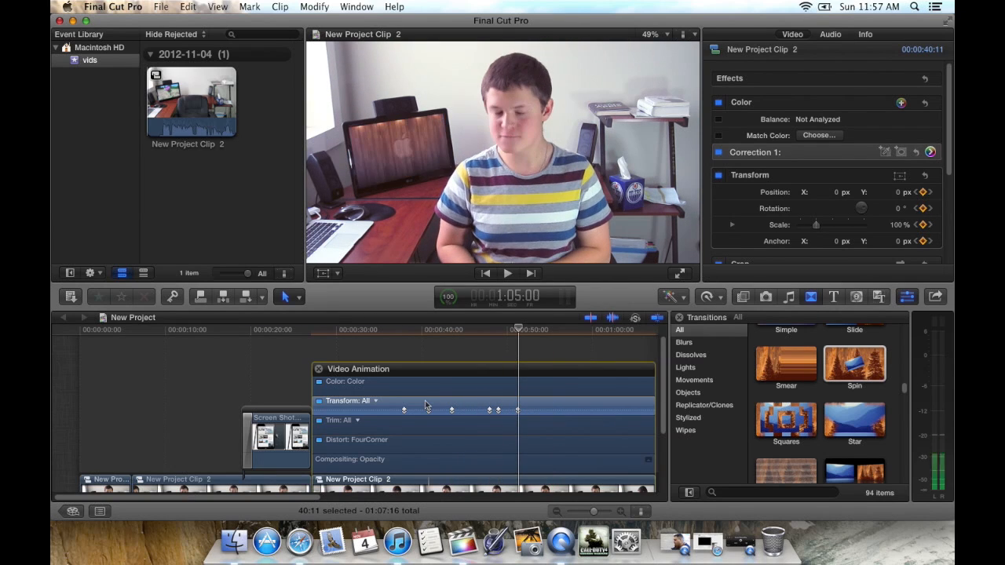
Step: Switch to the minimized YouTube window playing "Wretch 32 - Traktor (instrumental)"
scroll(463, 404, "down", 5)
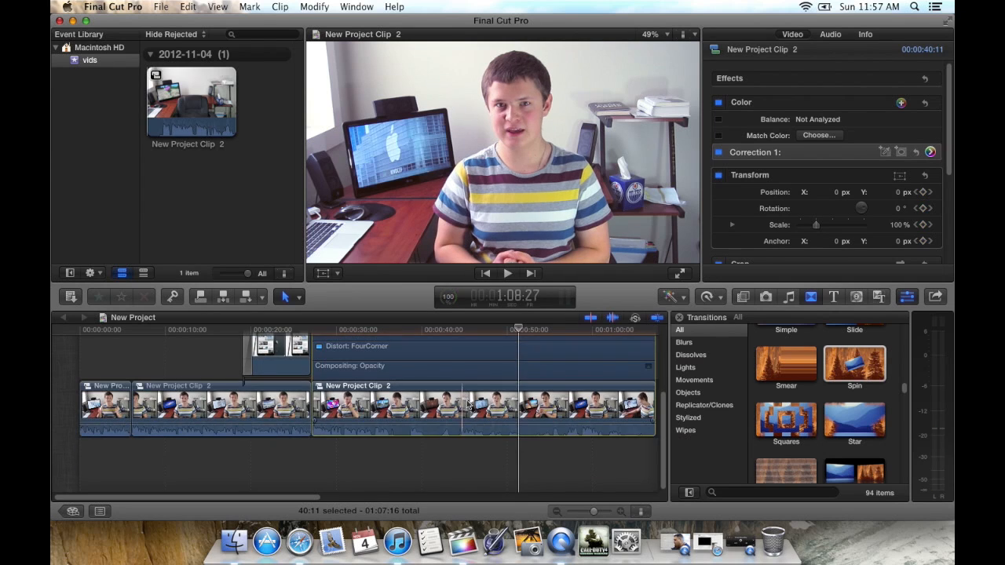
left_click(740, 542)
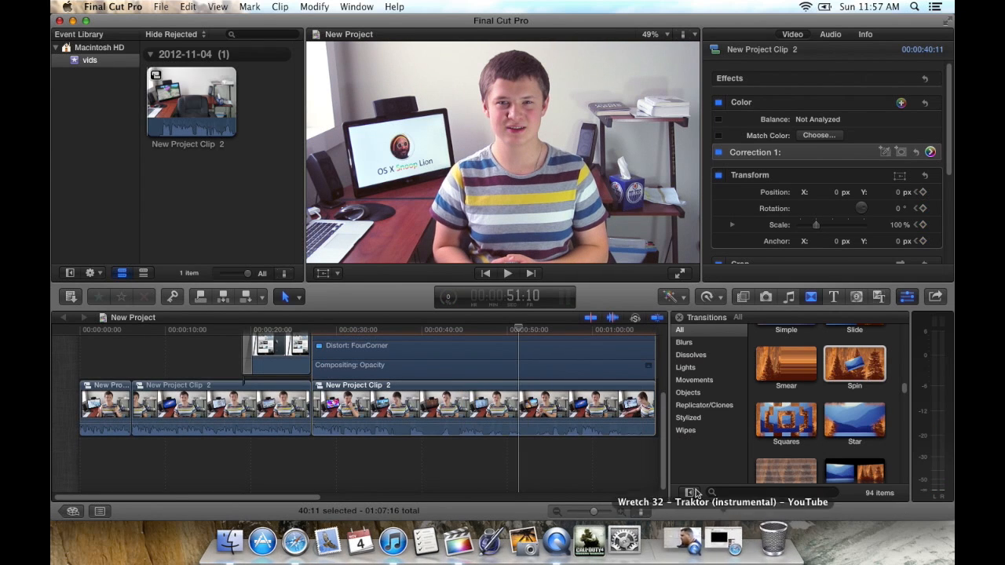